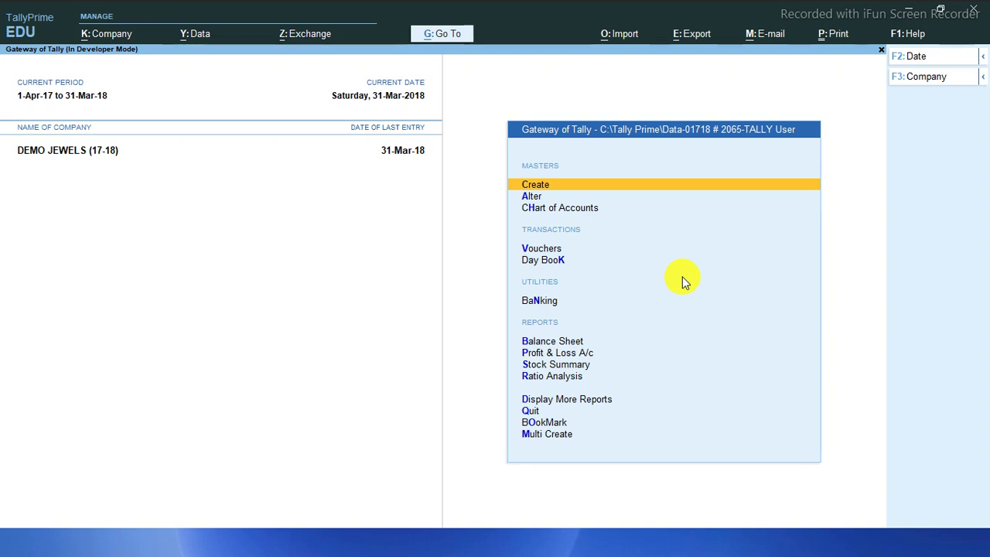
- Open the list of purchase vouchers for March 2018 from the account books and condense it to one line per voucher
{"action": "key", "text": "d"}
{"action": "key", "text": "a"}
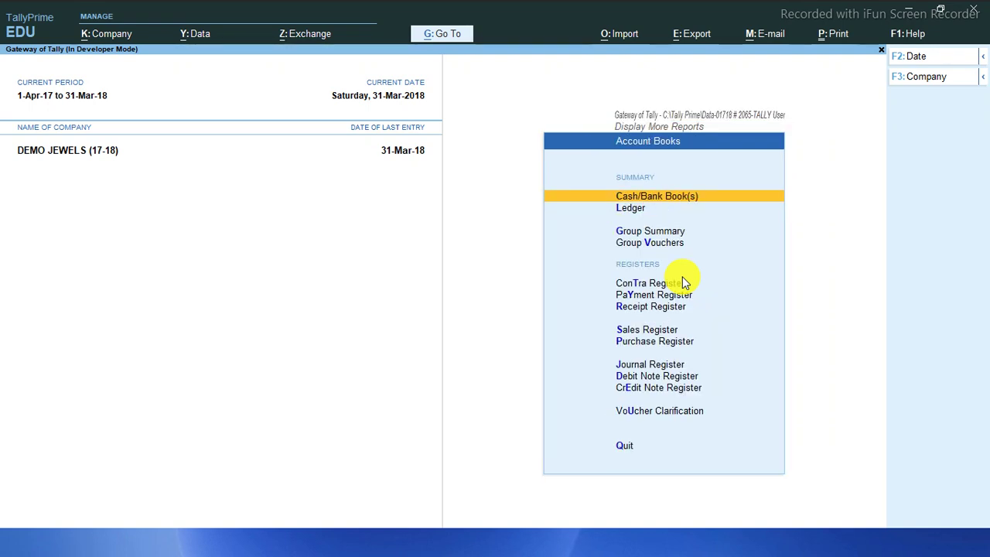
{"action": "key", "text": "l"}
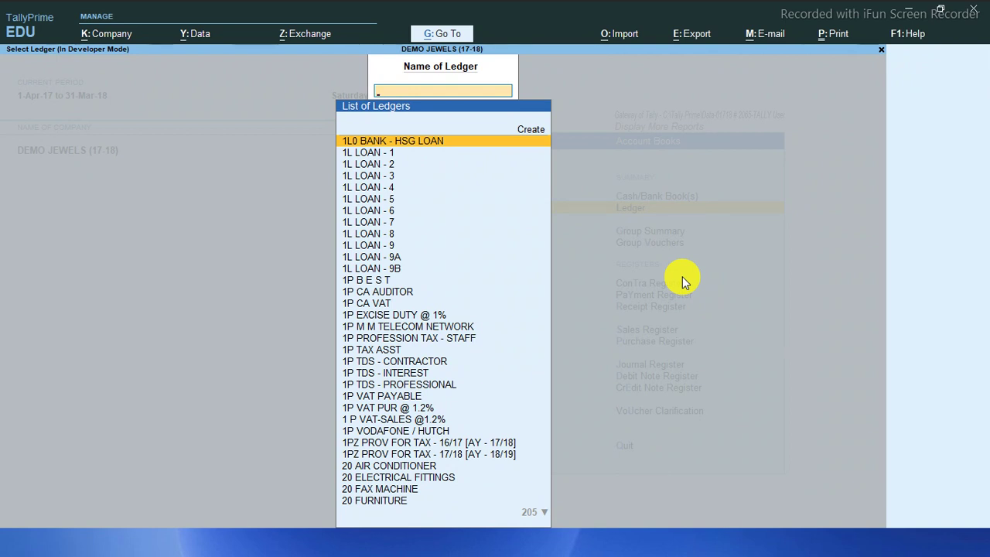
{"action": "key", "text": "Escape"}
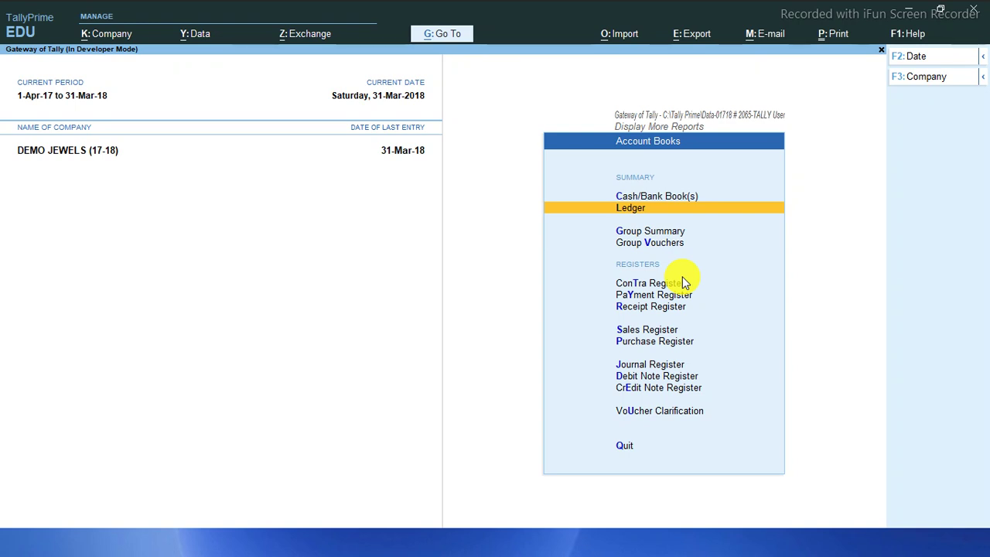
{"action": "key", "text": "p"}
{"action": "key", "text": "Return"}
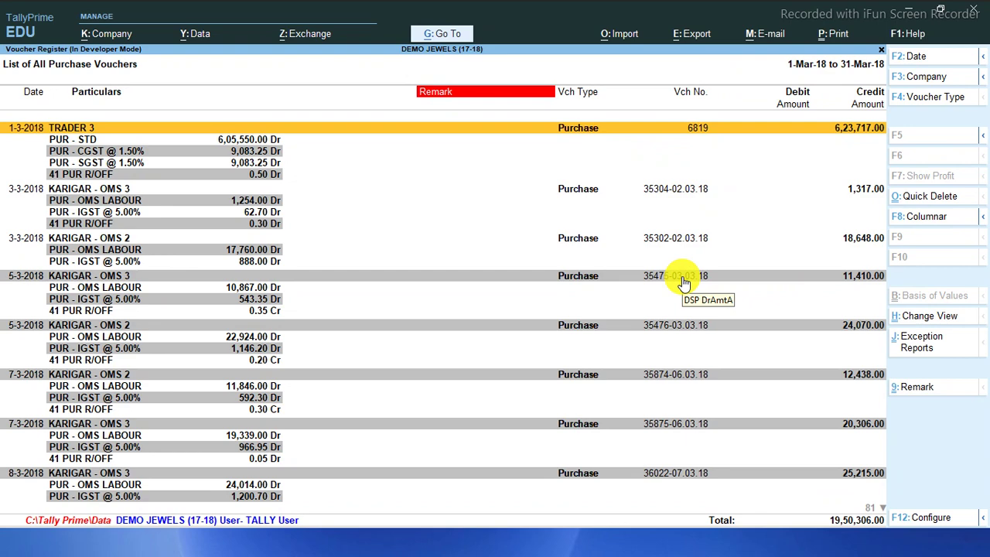
{"action": "key", "text": "alt+F1"}
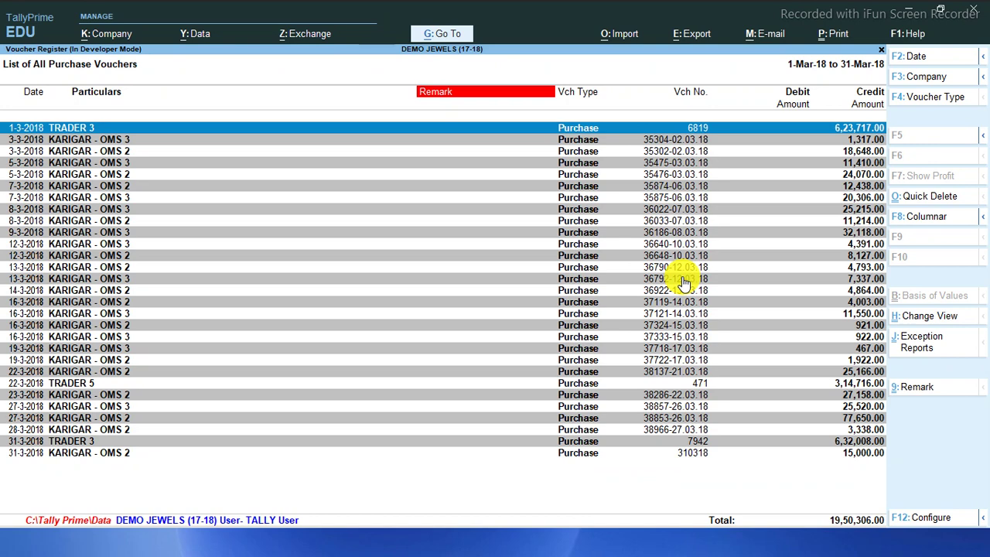
- Add the remark "Physical Copy Not Received" to both TRADER 3 vouchers and the 31-3-2018 KARIGAR - OMS 2 voucher in one go
{"action": "key", "text": "Down"}
{"action": "key", "text": "Down"}
{"action": "key", "text": "Down"}
{"action": "key", "text": "Down"}
{"action": "key", "text": "Down"}
{"action": "key", "text": "Down"}
{"action": "key", "text": "Down"}
{"action": "key", "text": "Down"}
{"action": "key", "text": "Down"}
{"action": "key", "text": "Down"}
{"action": "key", "text": "Down"}
{"action": "key", "text": "Down"}
{"action": "key", "text": "Down"}
{"action": "key", "text": "Down"}
{"action": "key", "text": "Down"}
{"action": "key", "text": "Down"}
{"action": "key", "text": "Down"}
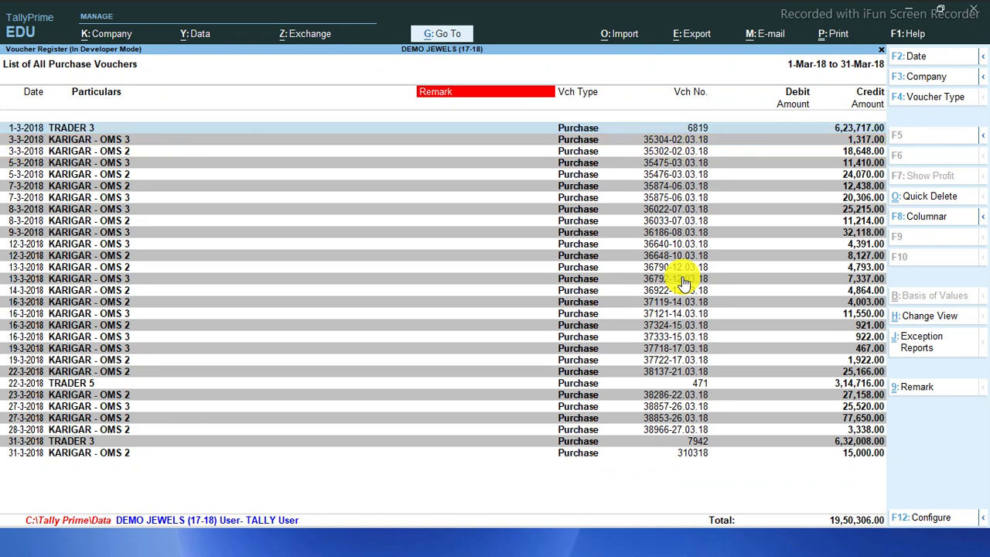
{"action": "key", "text": "Down"}
{"action": "key", "text": "Down"}
{"action": "key", "text": "Down"}
{"action": "key", "text": "Down"}
{"action": "key", "text": "Down"}
{"action": "key", "text": "Down"}
{"action": "key", "text": "Down"}
{"action": "key", "text": "Down"}
{"action": "key", "text": "Down"}
{"action": "key", "text": "Down"}
{"action": "key", "text": "Down"}
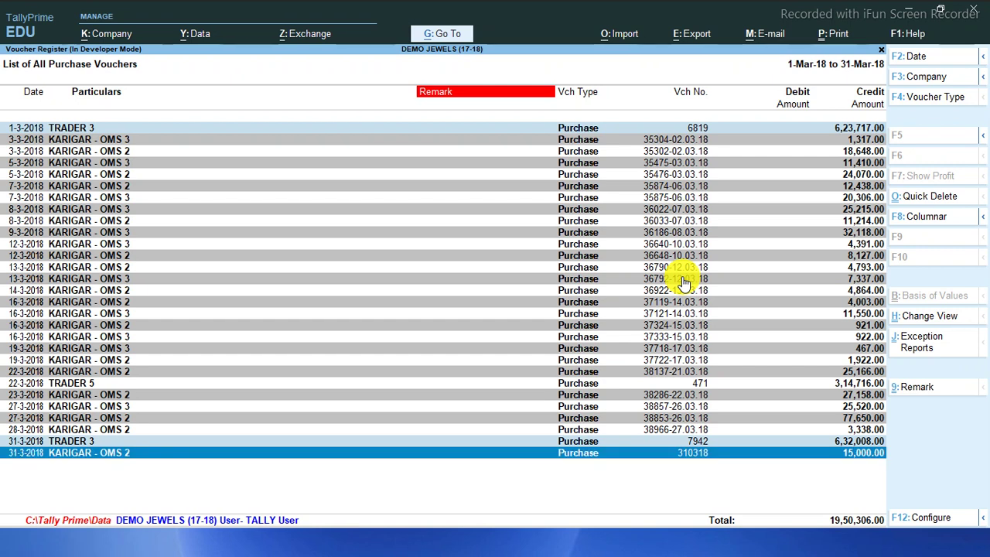
{"action": "key", "text": "ctrl"}
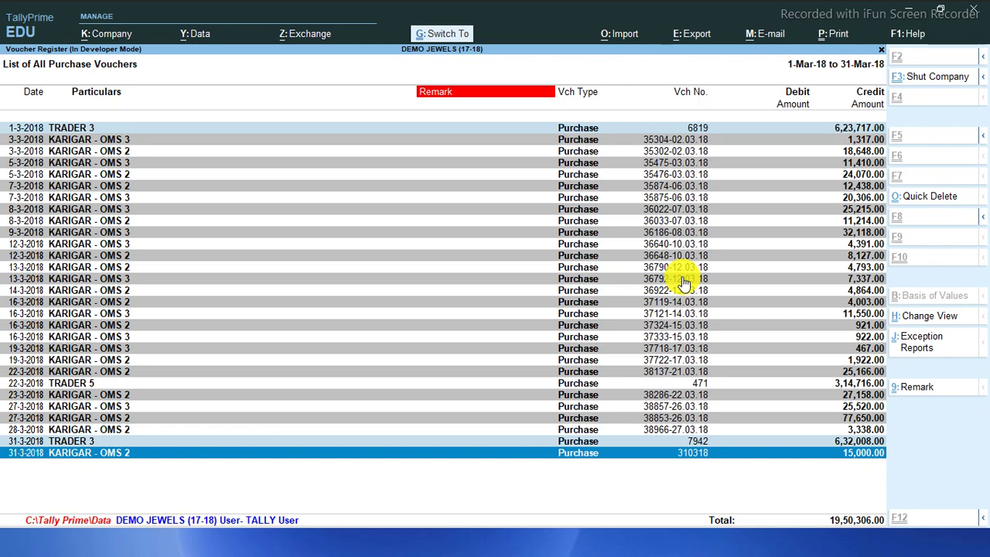
{"action": "key", "text": "ctrl+9"}
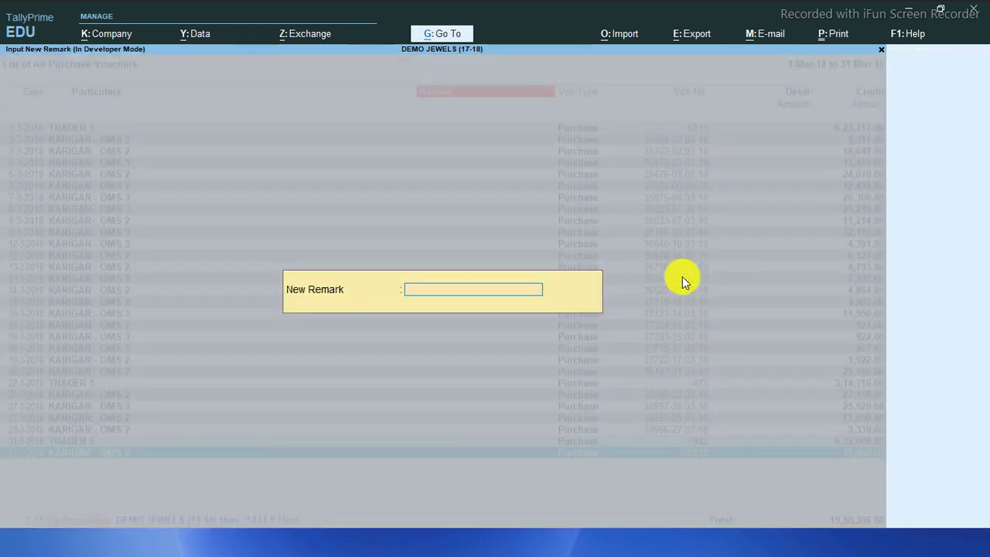
{"action": "type", "text": "Physical Co"}
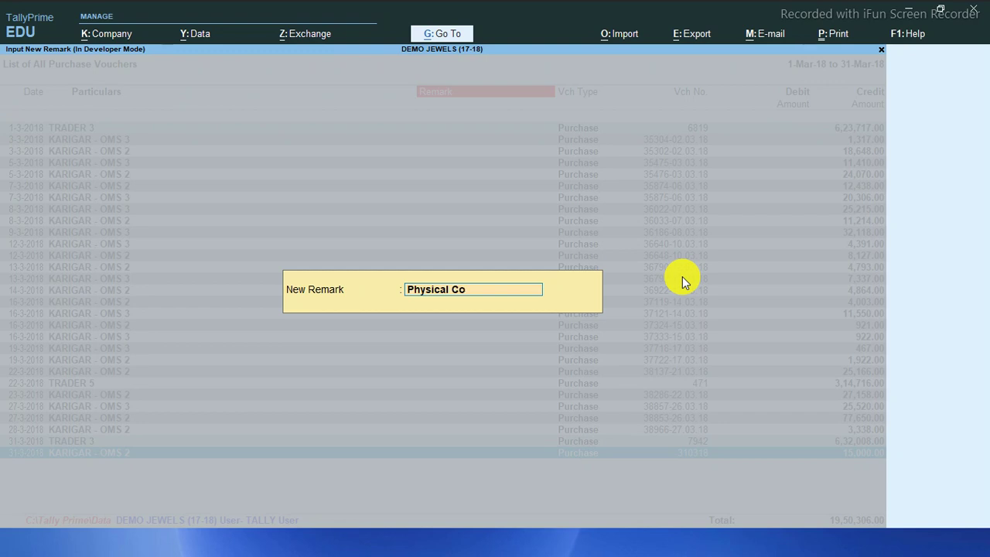
{"action": "type", "text": "py Not Received"}
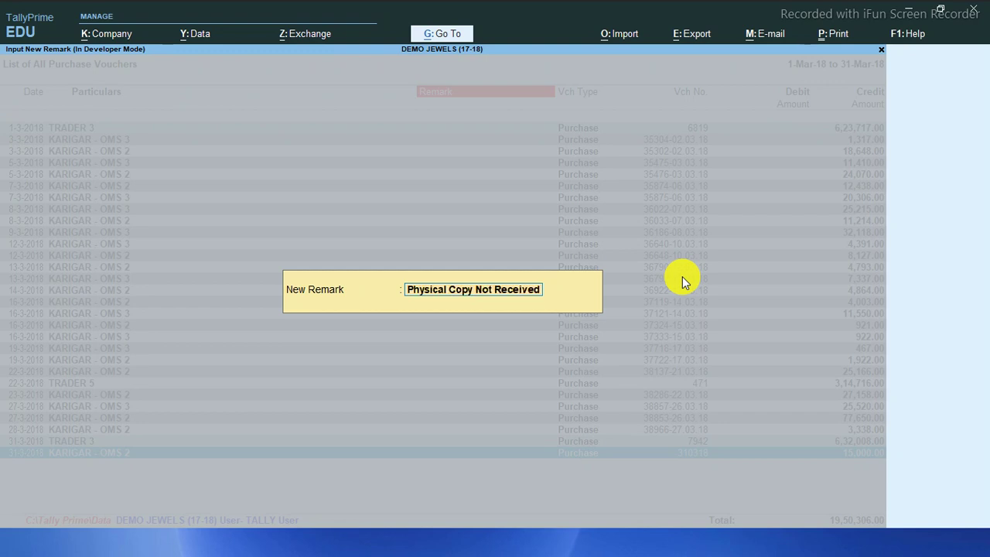
{"action": "key", "text": "Return"}
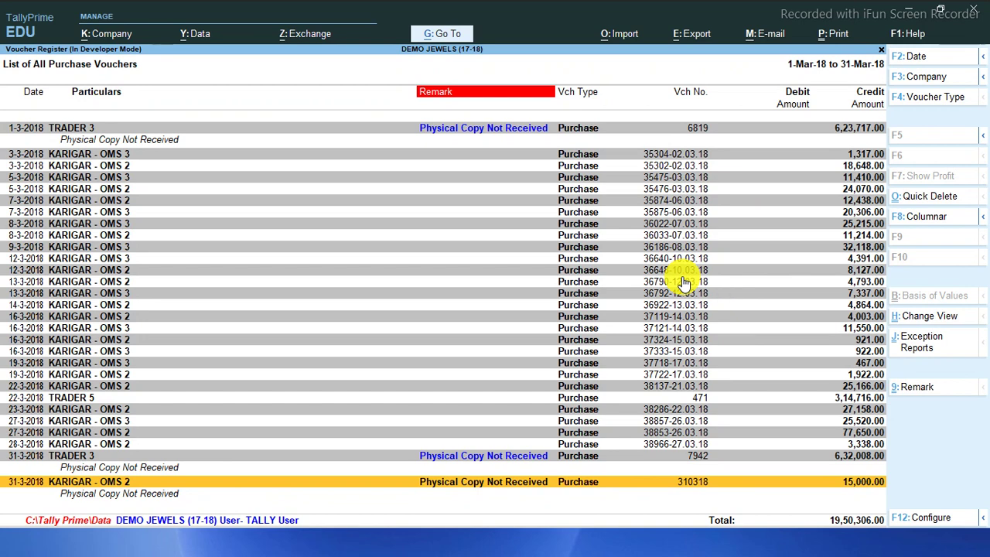
- Open the 1-3-2018 TRADER 3 purchase voucher to check its remark and narration, and return to the list without saving changes
{"action": "key", "text": "Up"}
{"action": "key", "text": "Up"}
{"action": "key", "text": "Up"}
{"action": "key", "text": "Up"}
{"action": "key", "text": "Up"}
{"action": "key", "text": "Up"}
{"action": "key", "text": "Up"}
{"action": "key", "text": "Up"}
{"action": "key", "text": "Up"}
{"action": "key", "text": "Up"}
{"action": "key", "text": "Up"}
{"action": "key", "text": "Up"}
{"action": "key", "text": "Up"}
{"action": "key", "text": "Up"}
{"action": "key", "text": "Up"}
{"action": "key", "text": "Up"}
{"action": "key", "text": "Up"}
{"action": "key", "text": "Up"}
{"action": "key", "text": "Up"}
{"action": "key", "text": "Up"}
{"action": "key", "text": "Up"}
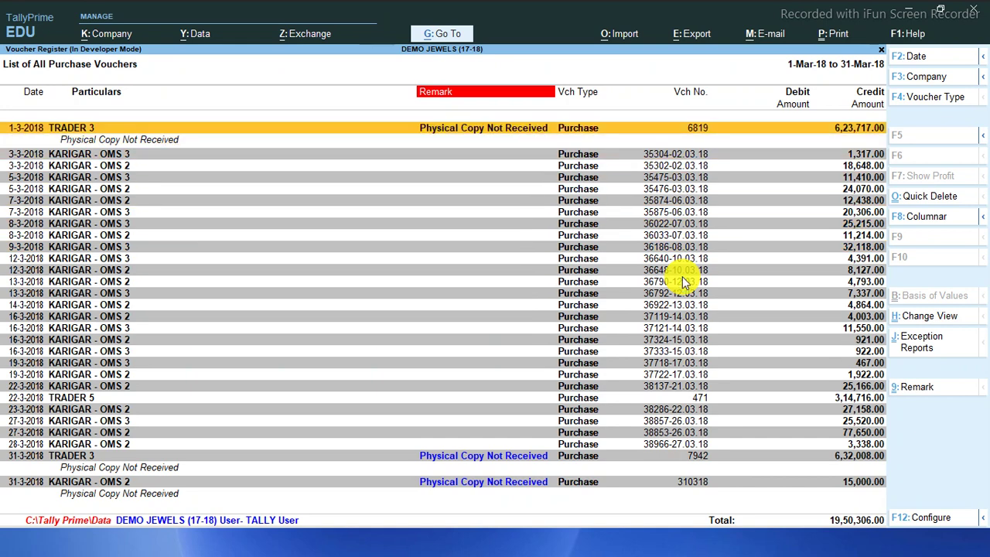
{"action": "key", "text": "Return"}
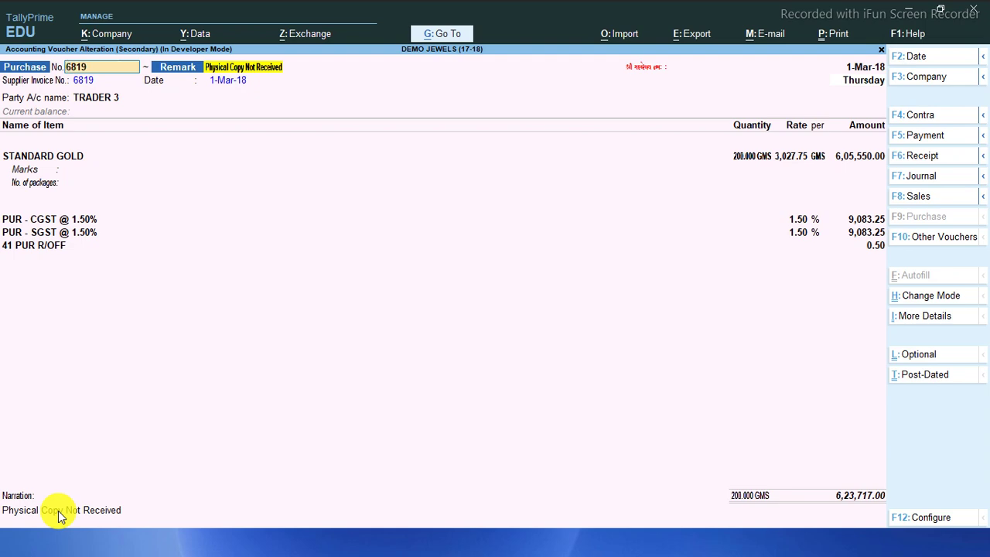
{"action": "key", "text": "Escape"}
{"action": "key", "text": "Escape"}
{"action": "key", "text": "y"}
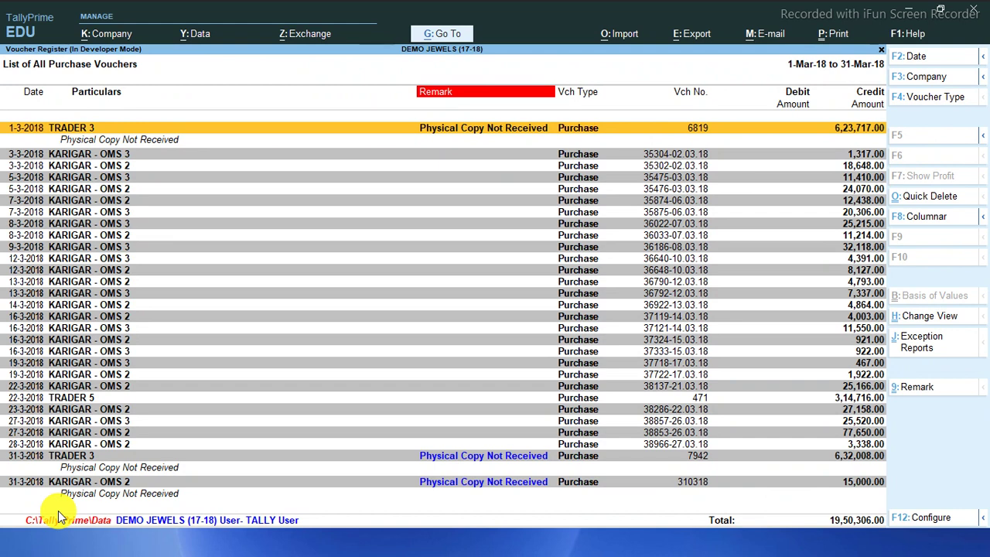
- Clear the remarks of both TRADER 3 vouchers and the 31-3-2018 KARIGAR - OMS 2 voucher by applying a blank new remark
{"action": "key", "text": "space"}
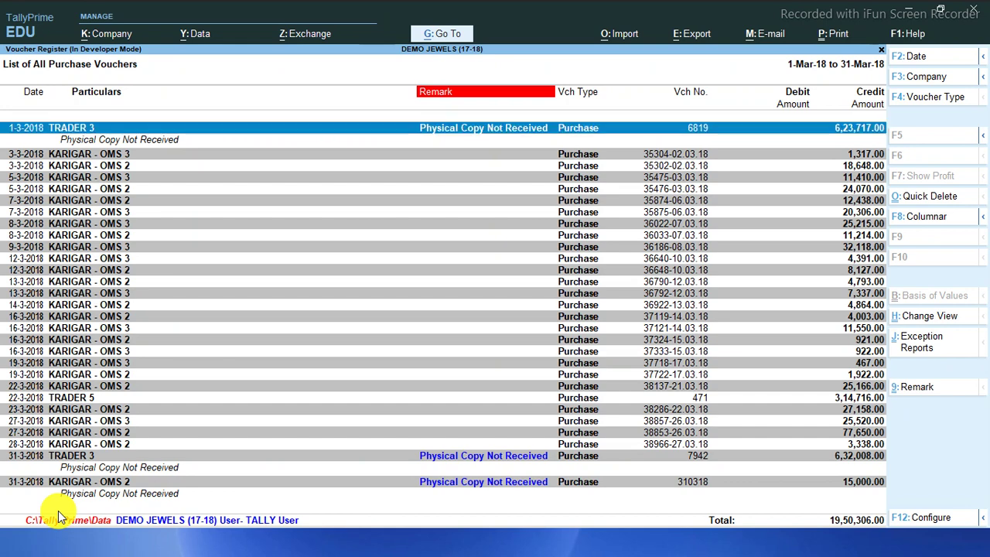
{"action": "key", "text": "Down"}
{"action": "key", "text": "Down"}
{"action": "key", "text": "Down"}
{"action": "key", "text": "Down"}
{"action": "key", "text": "Down"}
{"action": "key", "text": "Down"}
{"action": "key", "text": "Down"}
{"action": "key", "text": "Down"}
{"action": "key", "text": "Down"}
{"action": "key", "text": "Down"}
{"action": "key", "text": "Down"}
{"action": "key", "text": "Down"}
{"action": "key", "text": "Down"}
{"action": "key", "text": "Down"}
{"action": "key", "text": "Down"}
{"action": "key", "text": "Down"}
{"action": "key", "text": "Down"}
{"action": "key", "text": "Down"}
{"action": "key", "text": "Down"}
{"action": "key", "text": "Down"}
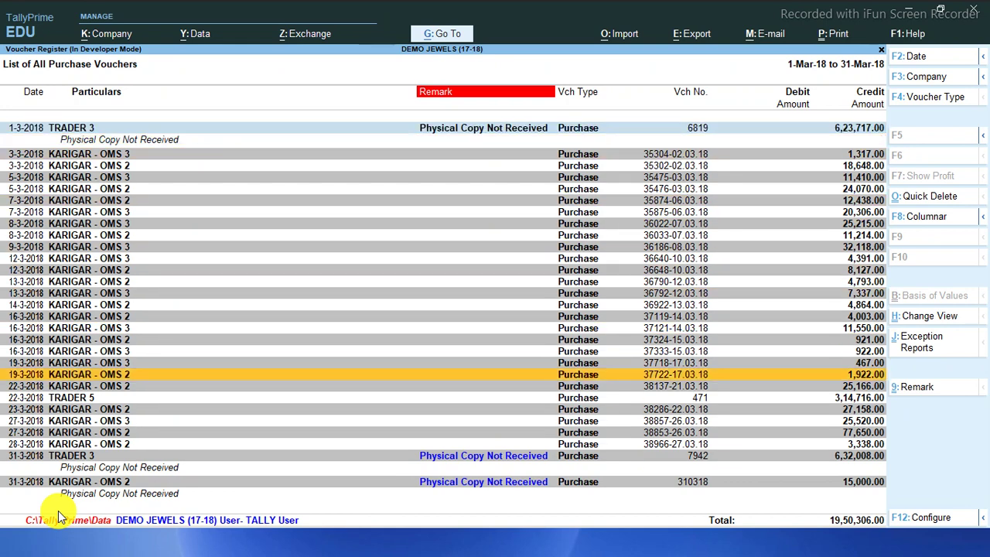
{"action": "key", "text": "Down"}
{"action": "key", "text": "Down"}
{"action": "key", "text": "Down"}
{"action": "key", "text": "Down"}
{"action": "key", "text": "space"}
{"action": "key", "text": "Down"}
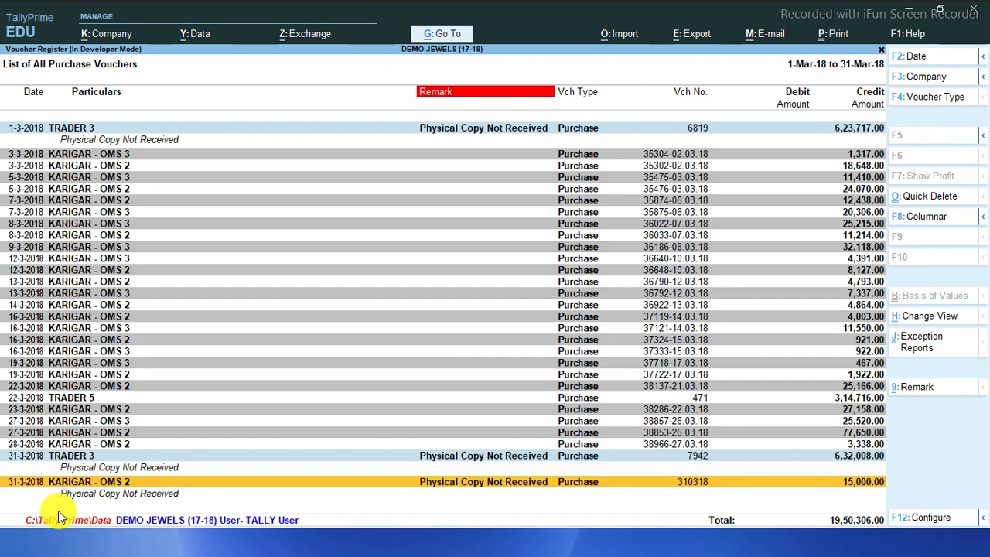
{"action": "key", "text": "space"}
{"action": "key", "text": "ctrl+9"}
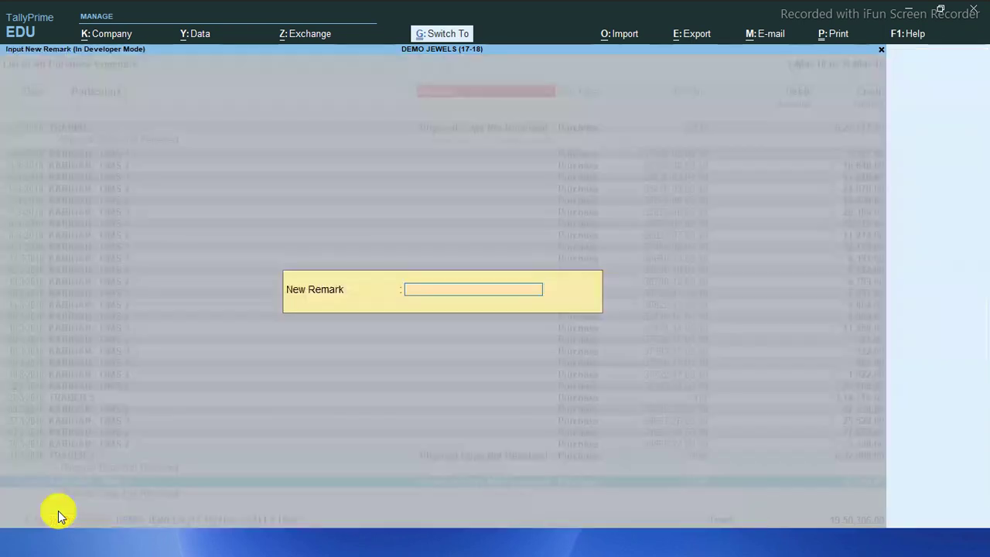
{"action": "key", "text": "Return"}
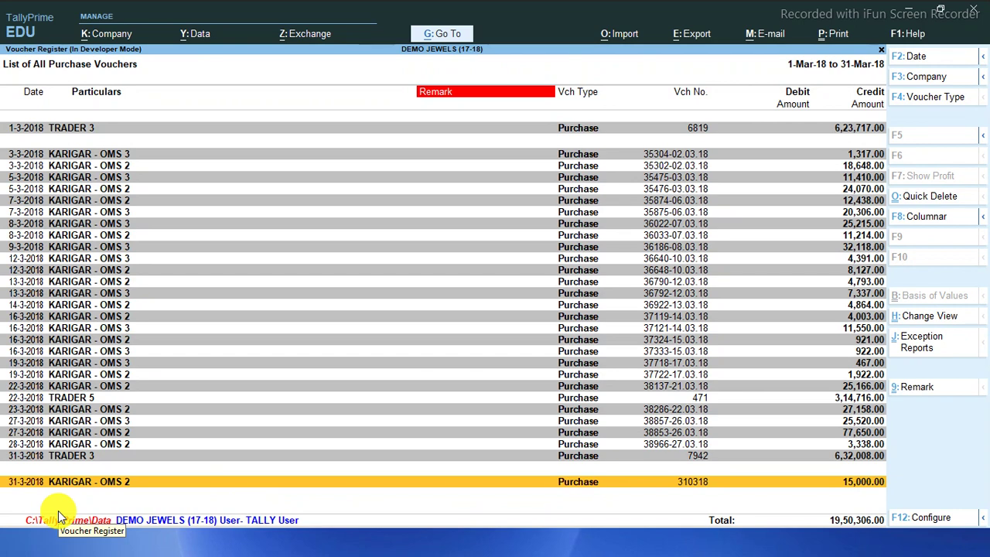
- Switch from the purchase register to the receipt vouchers for March 2018 and condense the list
{"action": "key", "text": "Escape"}
{"action": "key", "text": "Escape"}
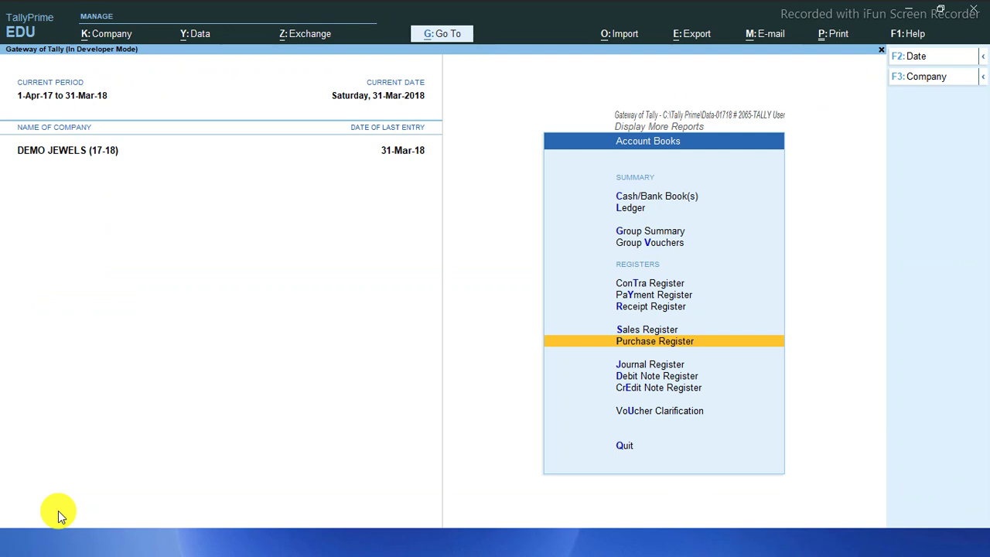
{"action": "key", "text": "Up"}
{"action": "key", "text": "Up"}
{"action": "key", "text": "Return"}
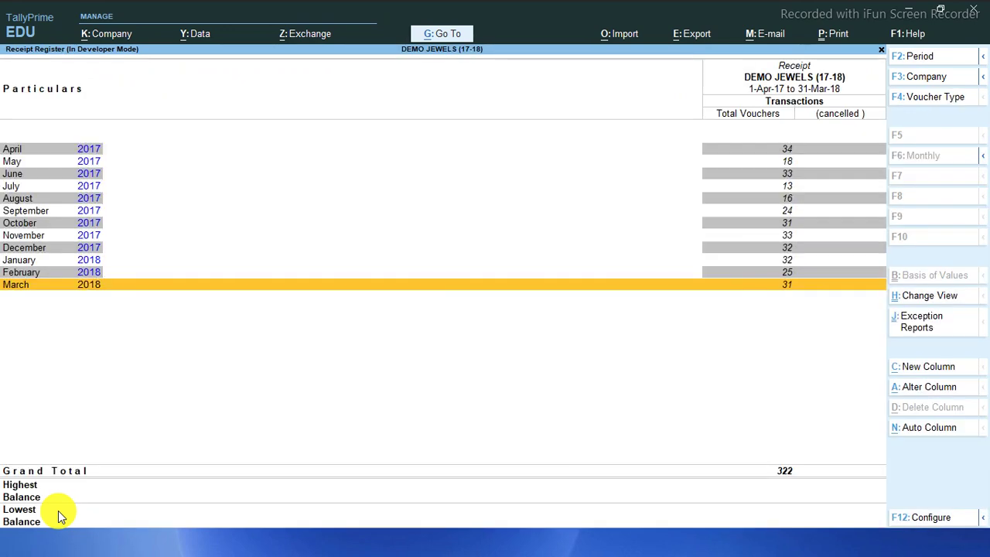
{"action": "key", "text": "Return"}
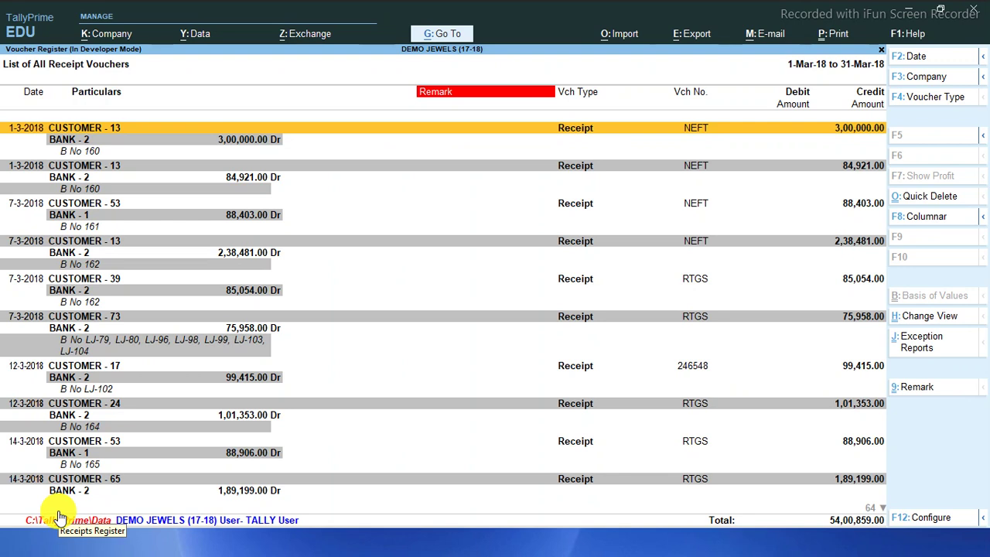
{"action": "key", "text": "alt+F1"}
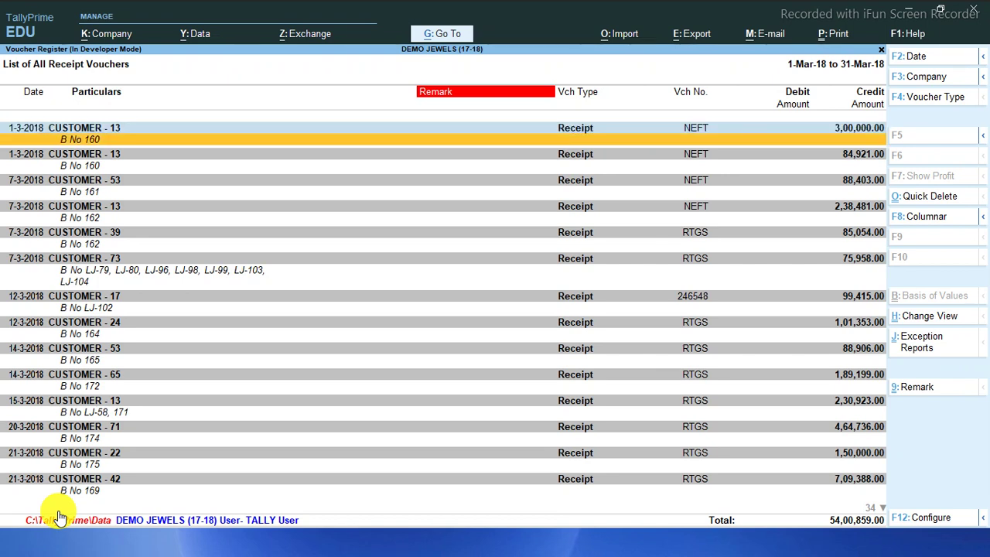
- Add the remark "Deposit After 10 Days" to the two 1-3-2018 CUSTOMER - 13 receipt vouchers
{"action": "key", "text": "Down"}
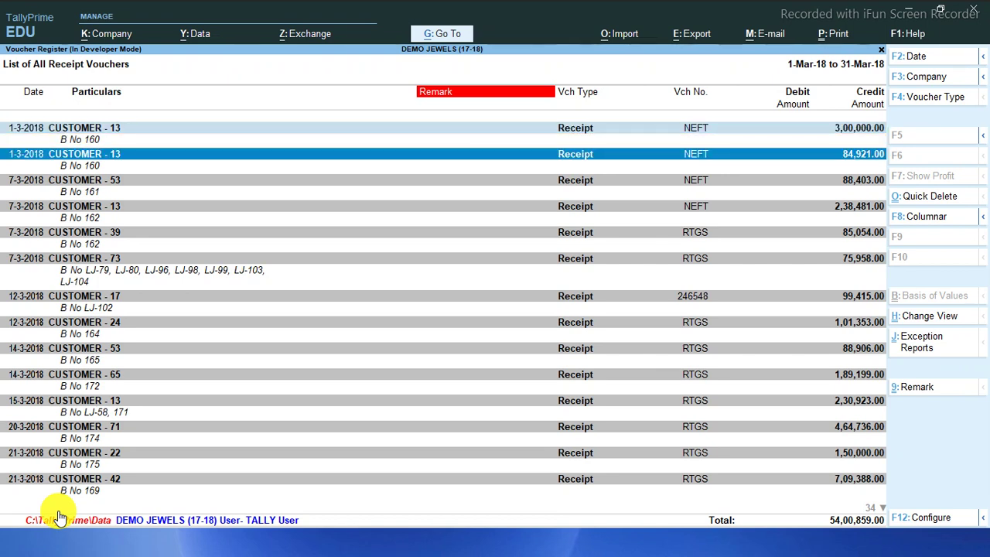
{"action": "key", "text": "ctrl+9"}
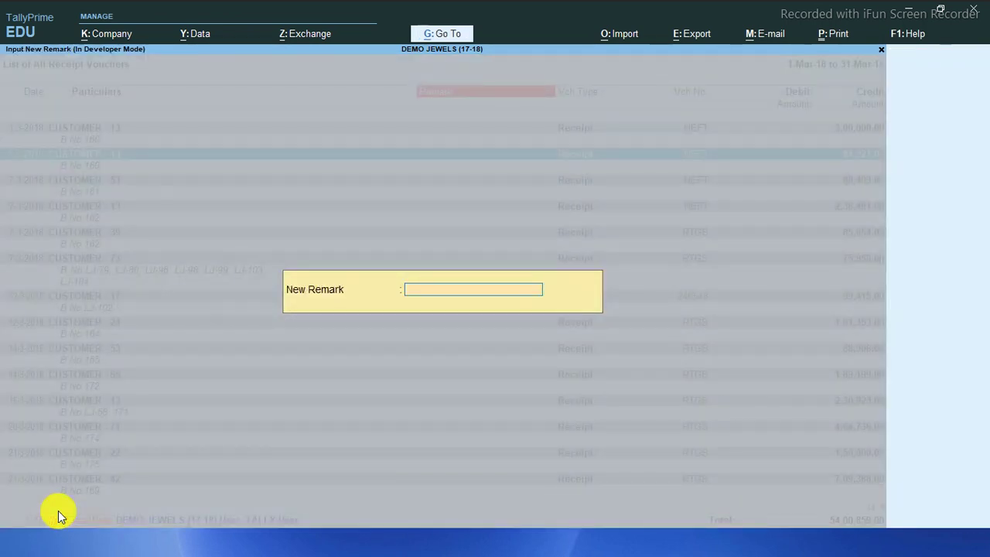
{"action": "type", "text": "Deposit After 10 days"}
{"action": "key", "text": "Return"}
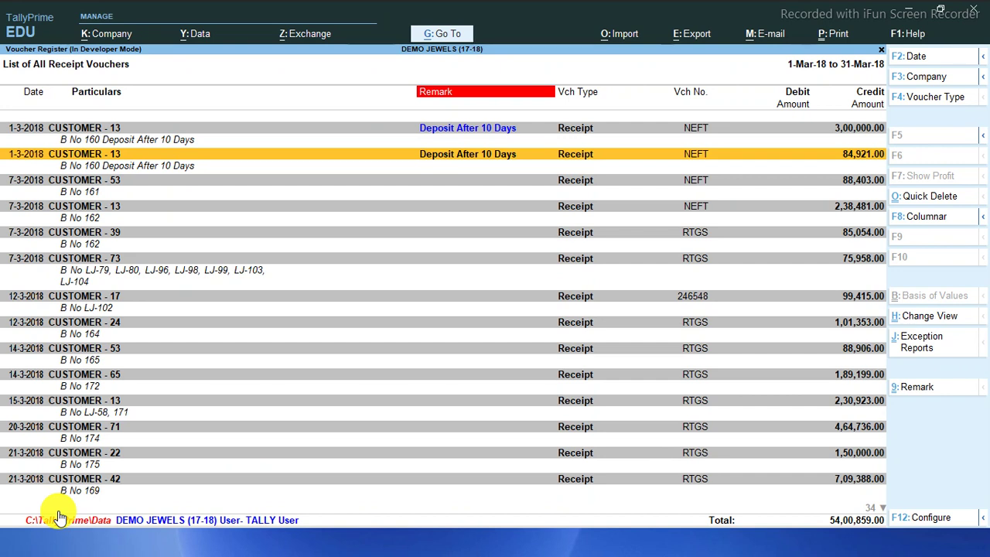
- Leave the receipt register and reopen the March 2018 purchase vouchers in condensed form
{"action": "key", "text": "Escape"}
{"action": "key", "text": "Escape"}
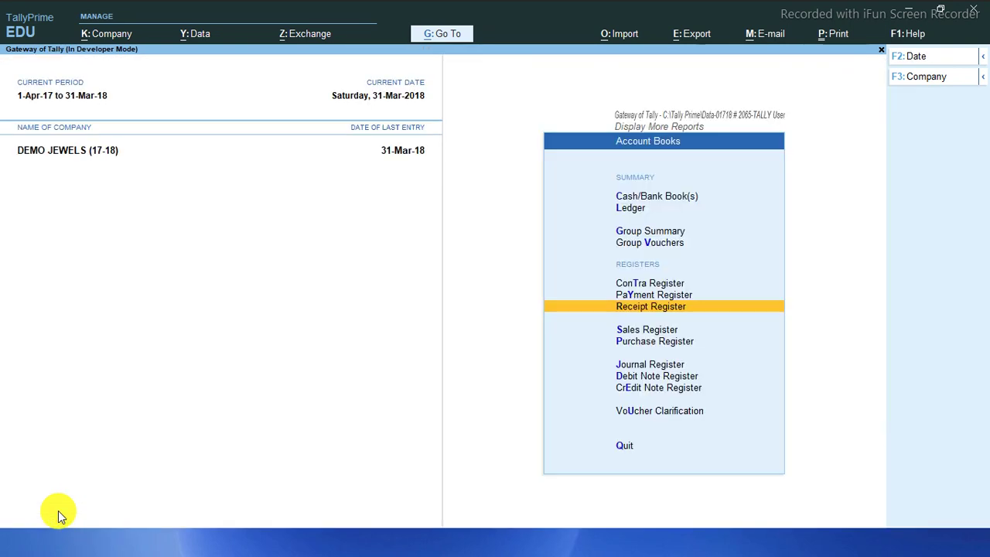
{"action": "key", "text": "Down"}
{"action": "key", "text": "Down"}
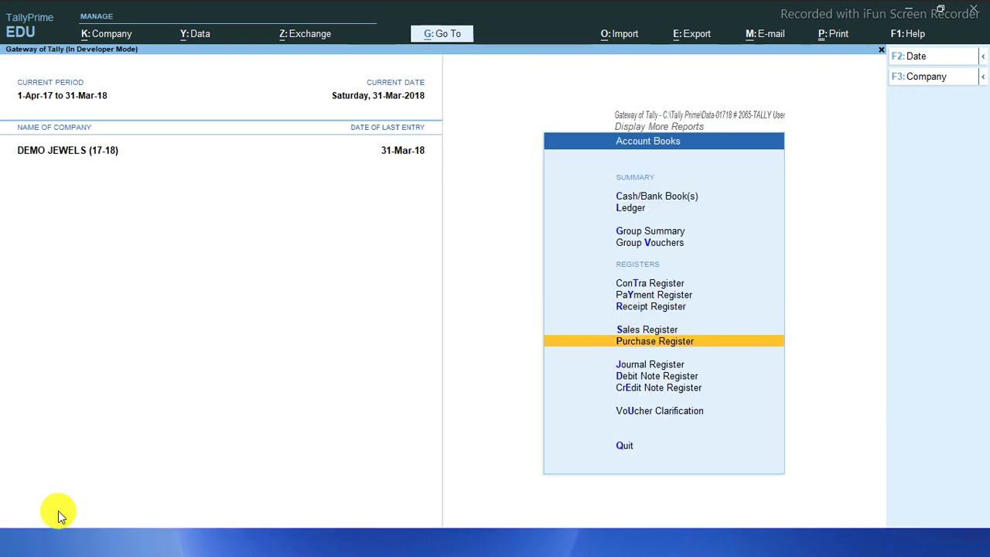
{"action": "key", "text": "Return"}
{"action": "key", "text": "Escape"}
{"action": "key", "text": "Up"}
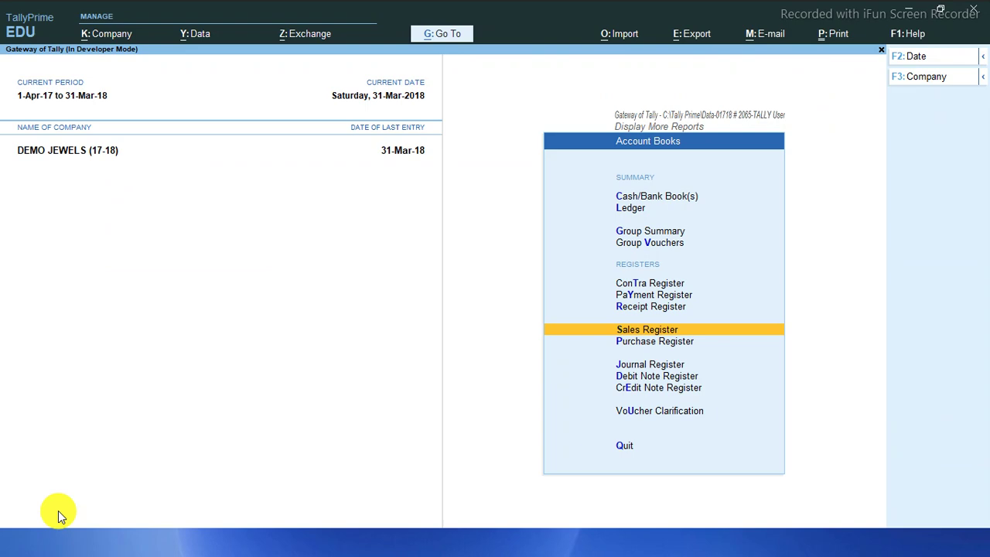
{"action": "key", "text": "Down"}
{"action": "key", "text": "Return"}
{"action": "key", "text": "Return"}
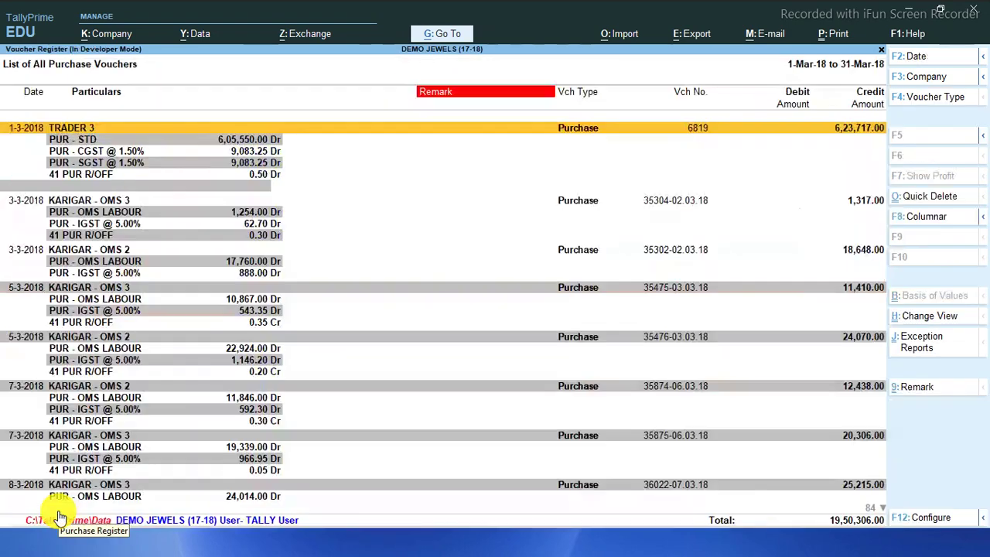
{"action": "key", "text": "alt+F5"}
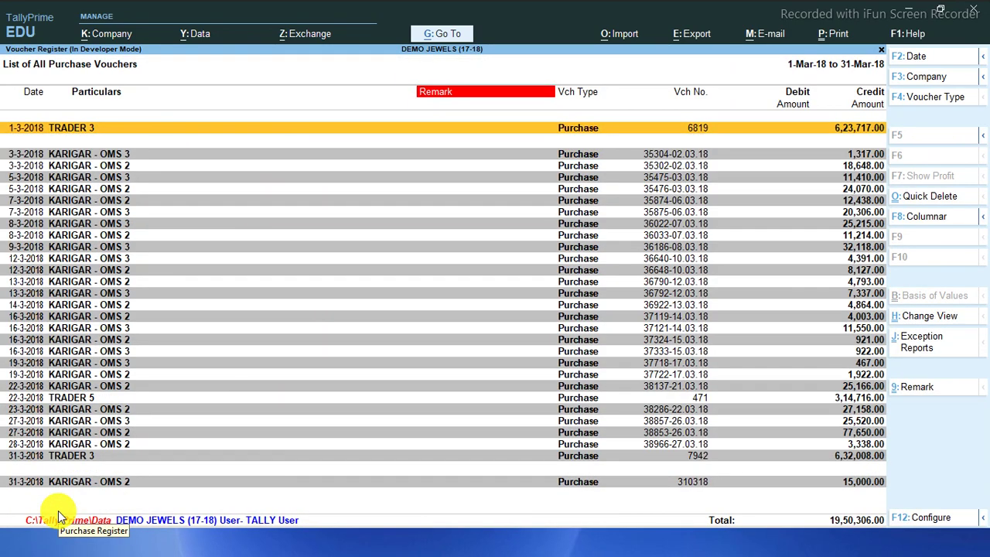
- Add the remark "Soft Copy" to both TRADER 3 purchase vouchers and the 31-3-2018 KARIGAR - OMS 2 voucher together
{"action": "key", "text": "Down"}
{"action": "key", "text": "Down"}
{"action": "key", "text": "Down"}
{"action": "key", "text": "Down"}
{"action": "key", "text": "Down"}
{"action": "key", "text": "Down"}
{"action": "key", "text": "Down"}
{"action": "key", "text": "Down"}
{"action": "key", "text": "Down"}
{"action": "key", "text": "Down"}
{"action": "key", "text": "Down"}
{"action": "key", "text": "Down"}
{"action": "key", "text": "Down"}
{"action": "key", "text": "Down"}
{"action": "key", "text": "Down"}
{"action": "key", "text": "Down"}
{"action": "key", "text": "Down"}
{"action": "key", "text": "Down"}
{"action": "key", "text": "Down"}
{"action": "key", "text": "Down"}
{"action": "key", "text": "Down"}
{"action": "key", "text": "Down"}
{"action": "key", "text": "Down"}
{"action": "key", "text": "Down"}
{"action": "key", "text": "Down"}
{"action": "key", "text": "Down"}
{"action": "key", "text": "Down"}
{"action": "key", "text": "Down"}
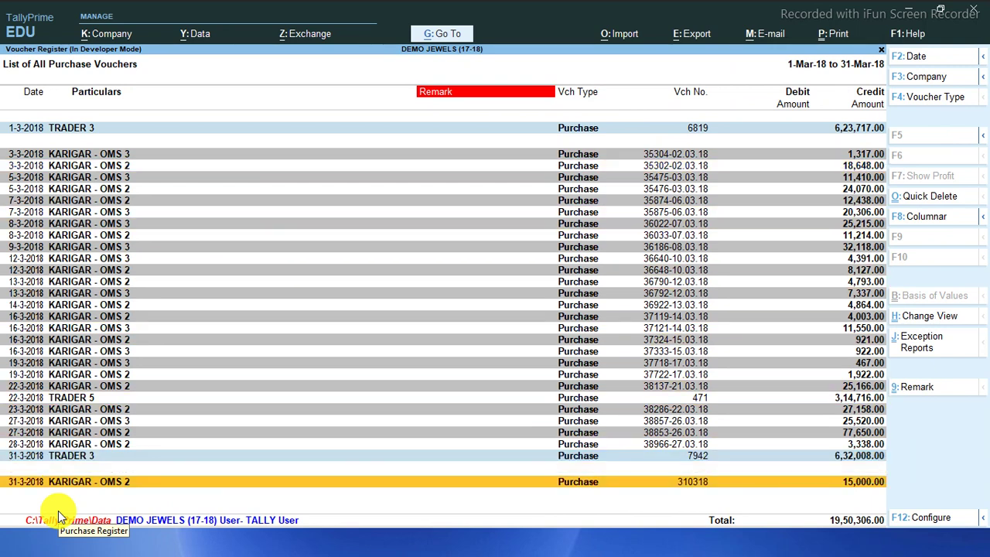
{"action": "key", "text": "space"}
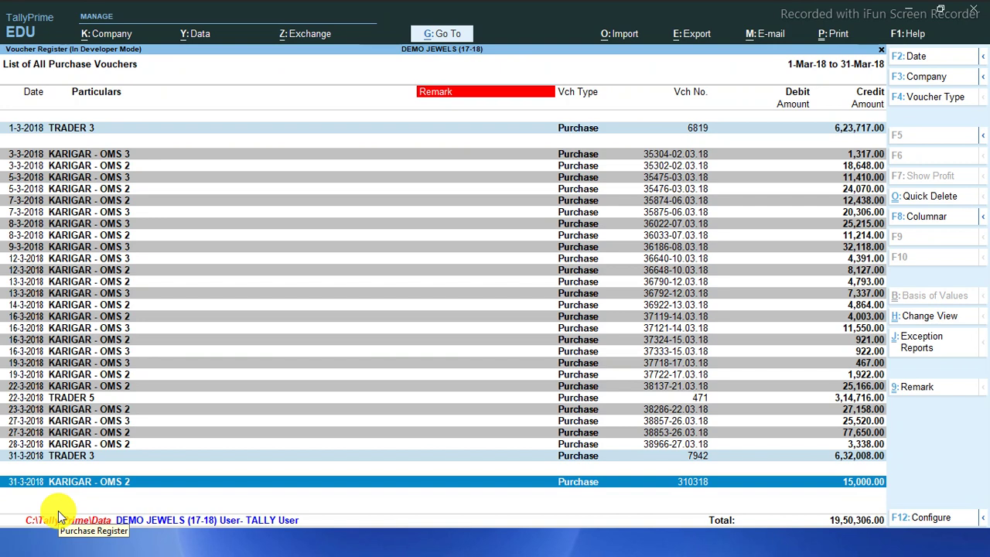
{"action": "key", "text": "ctrl"}
{"action": "key", "text": "ctrl+9"}
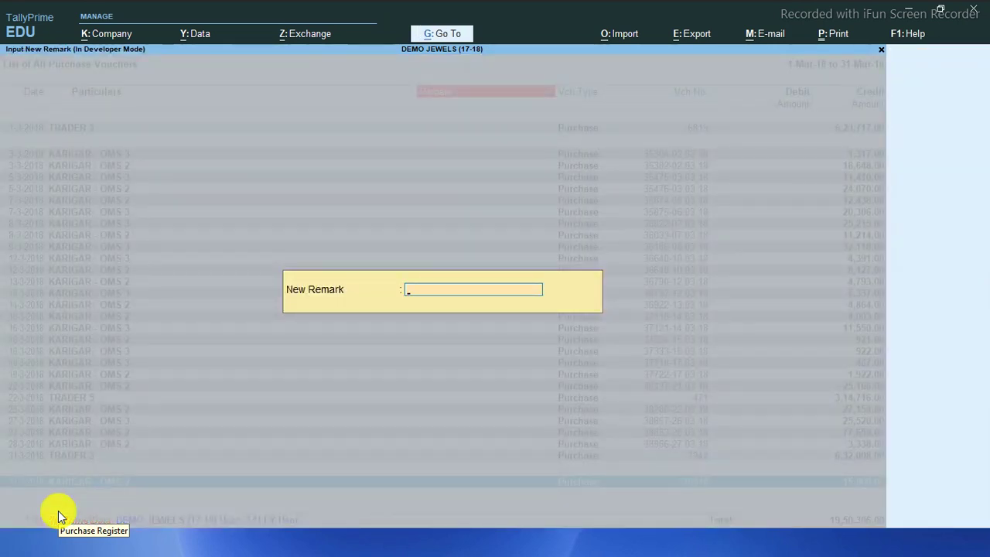
{"action": "type", "text": "Soft cop"}
{"action": "key", "text": "Return"}
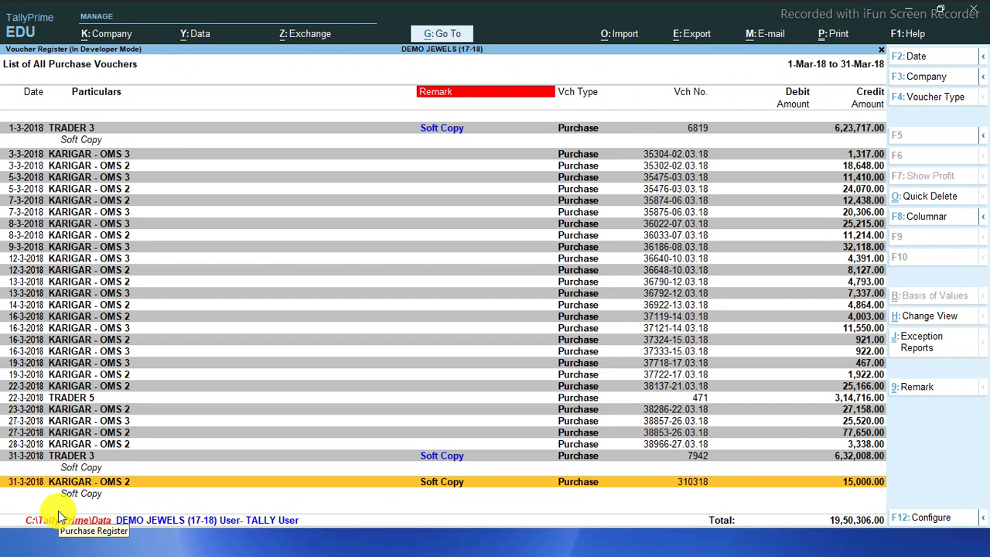
- Show the purchase vouchers as a columnar register with the default column settings, examine the Remark and Narration columns, and close it
{"action": "key", "text": "F8"}
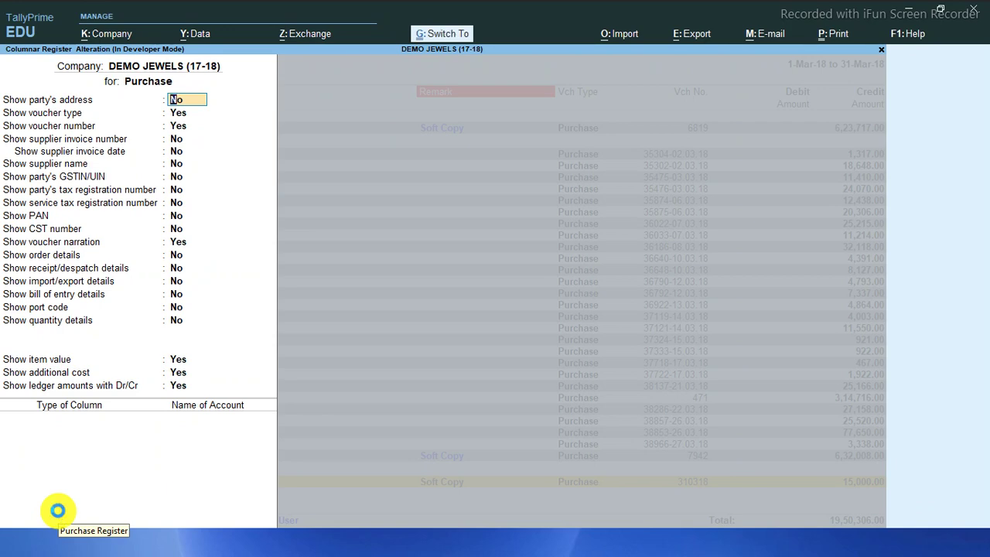
{"action": "key", "text": "ctrl+a"}
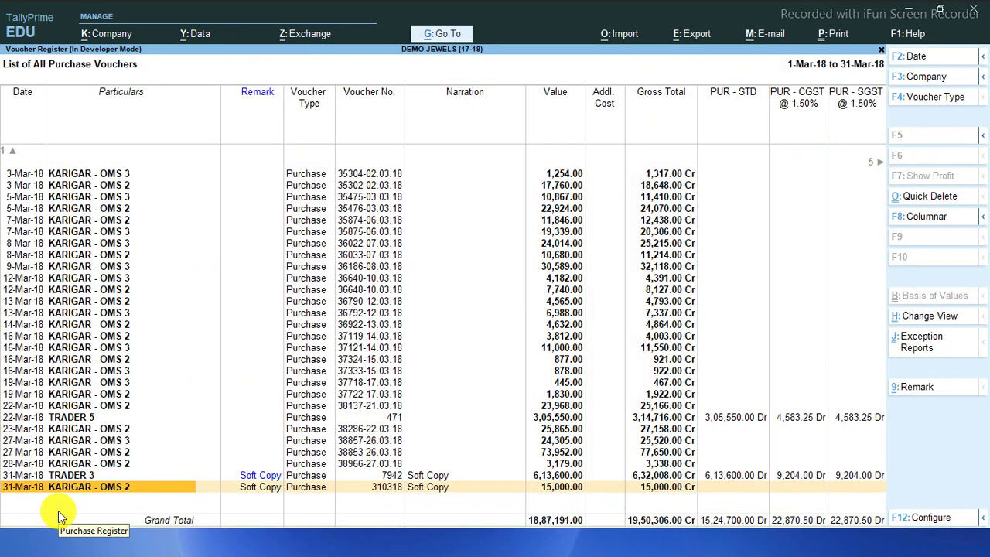
{"action": "key", "text": "Up"}
{"action": "key", "text": "Up"}
{"action": "key", "text": "Up"}
{"action": "key", "text": "Up"}
{"action": "key", "text": "Up"}
{"action": "key", "text": "Up"}
{"action": "key", "text": "Up"}
{"action": "key", "text": "Up"}
{"action": "key", "text": "Up"}
{"action": "key", "text": "Up"}
{"action": "key", "text": "Up"}
{"action": "key", "text": "Up"}
{"action": "key", "text": "Up"}
{"action": "key", "text": "Up"}
{"action": "key", "text": "Up"}
{"action": "key", "text": "Up"}
{"action": "key", "text": "Up"}
{"action": "key", "text": "Up"}
{"action": "key", "text": "Up"}
{"action": "key", "text": "Up"}
{"action": "key", "text": "Up"}
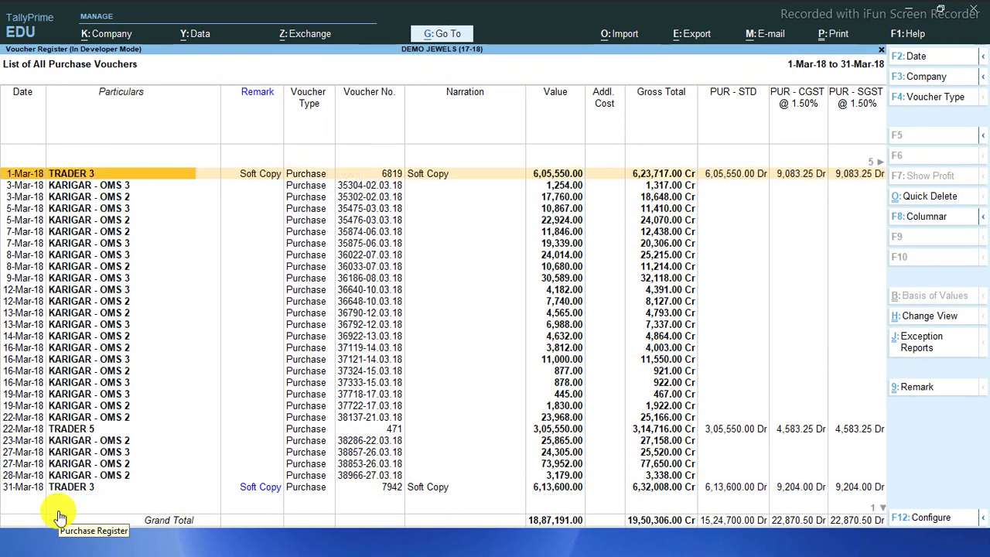
{"action": "key", "text": "Down"}
{"action": "key", "text": "Down"}
{"action": "key", "text": "Down"}
{"action": "key", "text": "Down"}
{"action": "key", "text": "Down"}
{"action": "key", "text": "Down"}
{"action": "key", "text": "Down"}
{"action": "key", "text": "Down"}
{"action": "key", "text": "Down"}
{"action": "key", "text": "Down"}
{"action": "key", "text": "Down"}
{"action": "key", "text": "Down"}
{"action": "key", "text": "Down"}
{"action": "key", "text": "Down"}
{"action": "key", "text": "Down"}
{"action": "key", "text": "Down"}
{"action": "key", "text": "Down"}
{"action": "key", "text": "Down"}
{"action": "key", "text": "Down"}
{"action": "key", "text": "Down"}
{"action": "key", "text": "Down"}
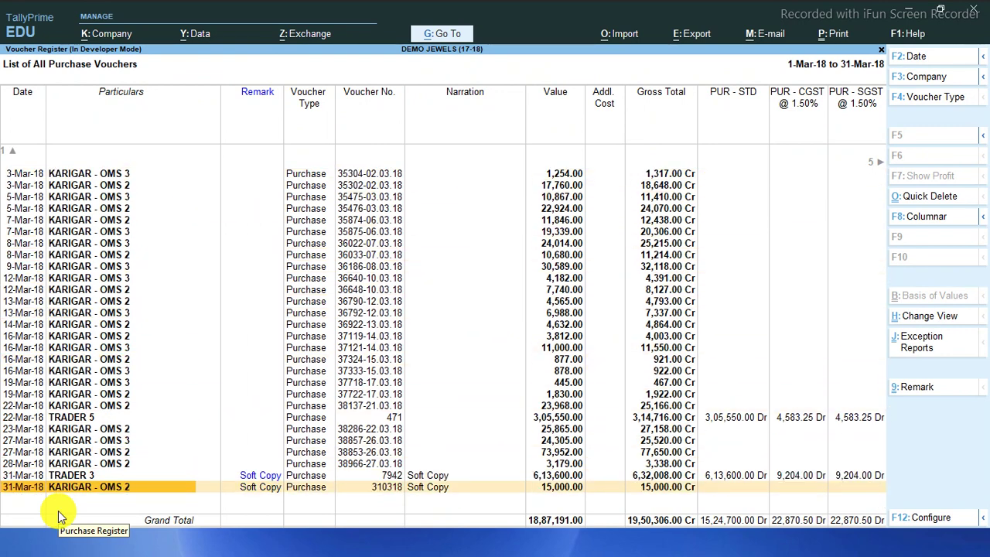
{"action": "key", "text": "Escape"}
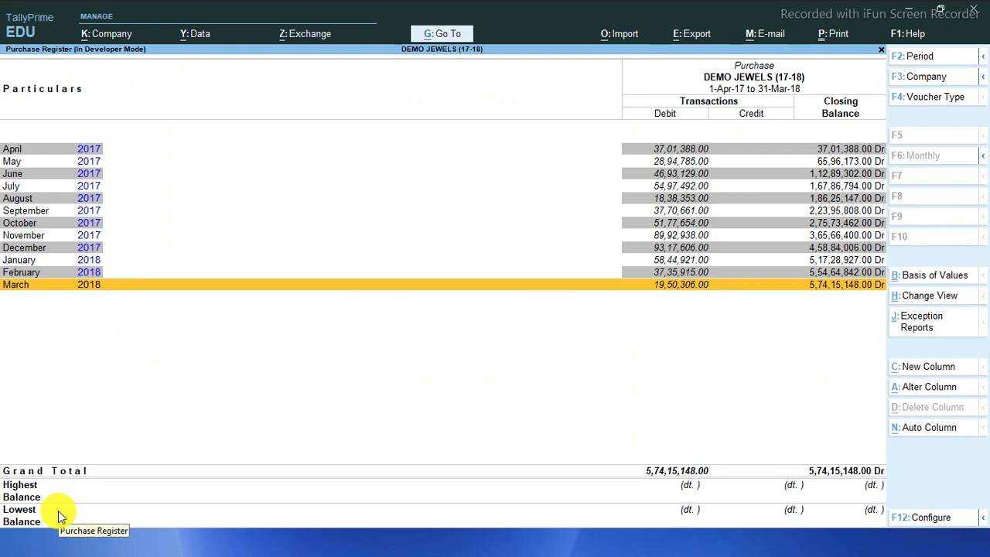
- Reopen the March 2018 purchase vouchers and sort them by Remark (Ascending A - Z)
{"action": "key", "text": "Return"}
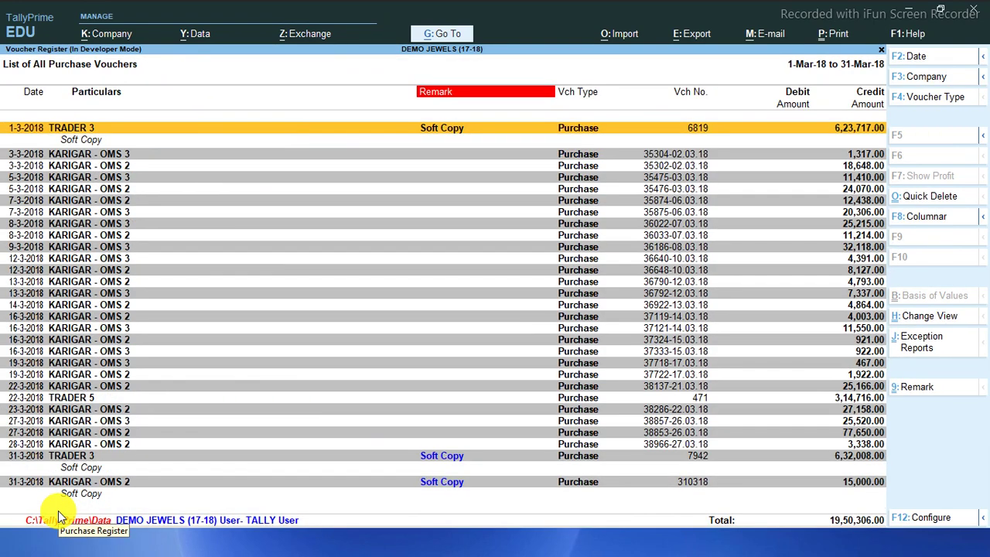
{"action": "key", "text": "F12"}
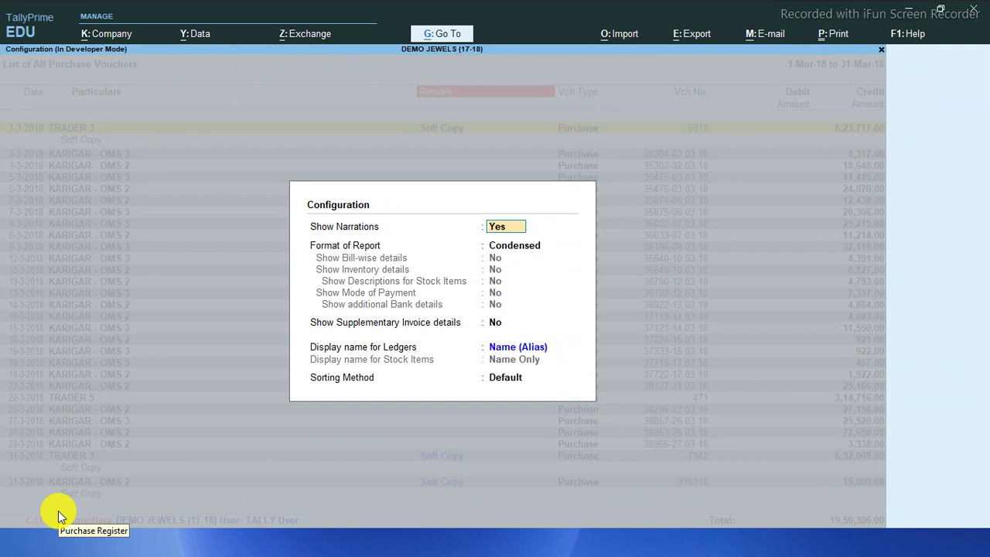
{"action": "key", "text": "Return"}
{"action": "key", "text": "Return"}
{"action": "key", "text": "Return"}
{"action": "key", "text": "Return"}
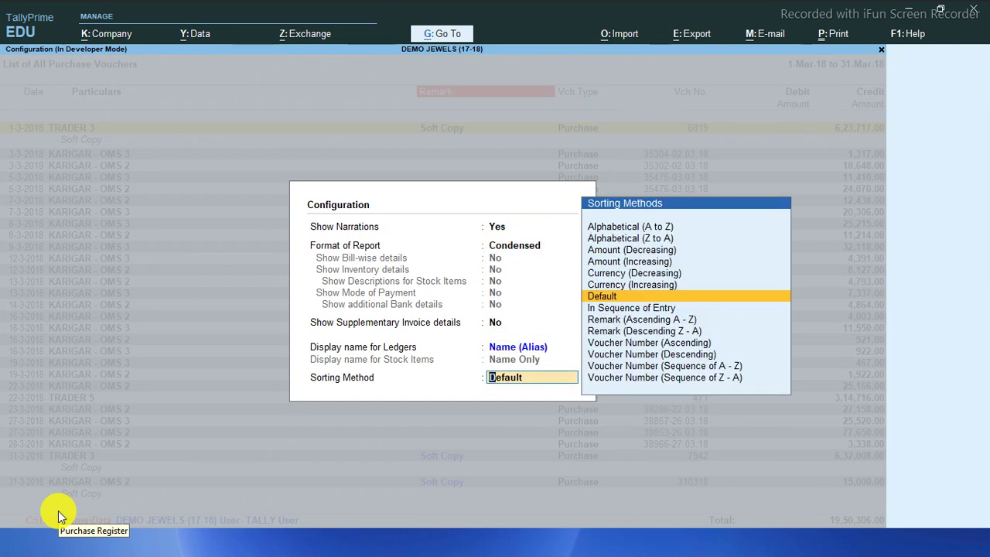
{"action": "key", "text": "Down"}
{"action": "key", "text": "Down"}
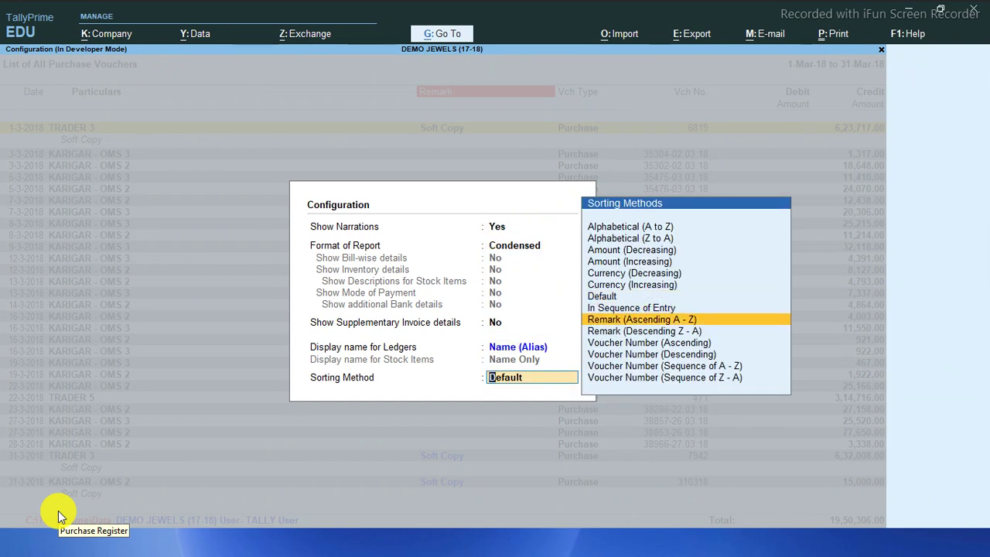
{"action": "key", "text": "Return"}
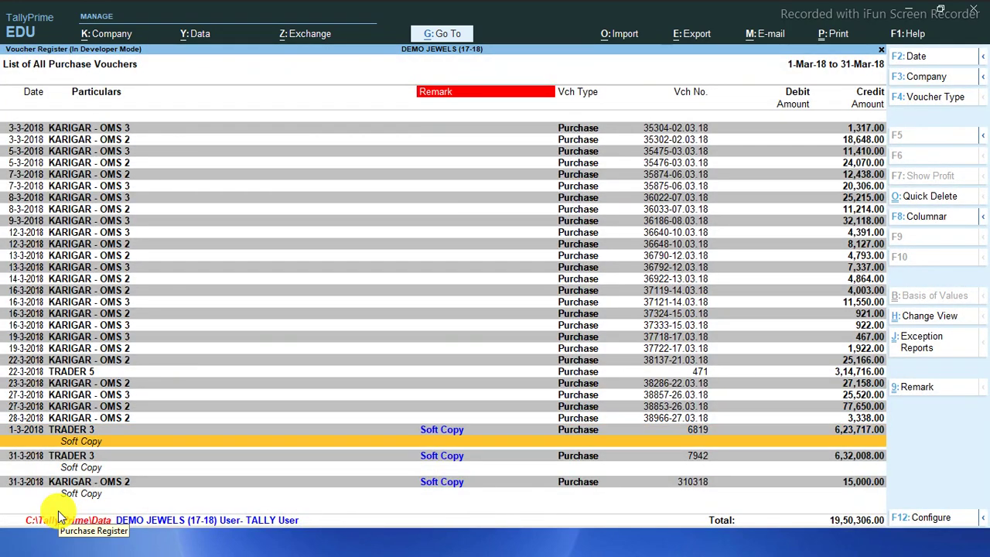
- Change the sorting method of the purchase voucher list to Remark (Descending Z - A)
{"action": "key", "text": "Down"}
{"action": "key", "text": "Down"}
{"action": "key", "text": "F12"}
{"action": "key", "text": "Return"}
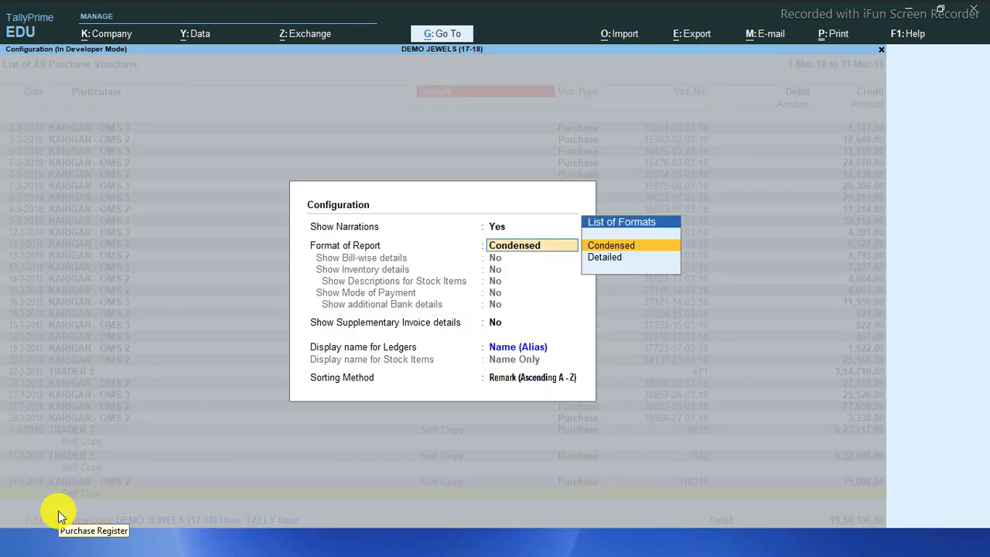
{"action": "key", "text": "Return"}
{"action": "key", "text": "Return"}
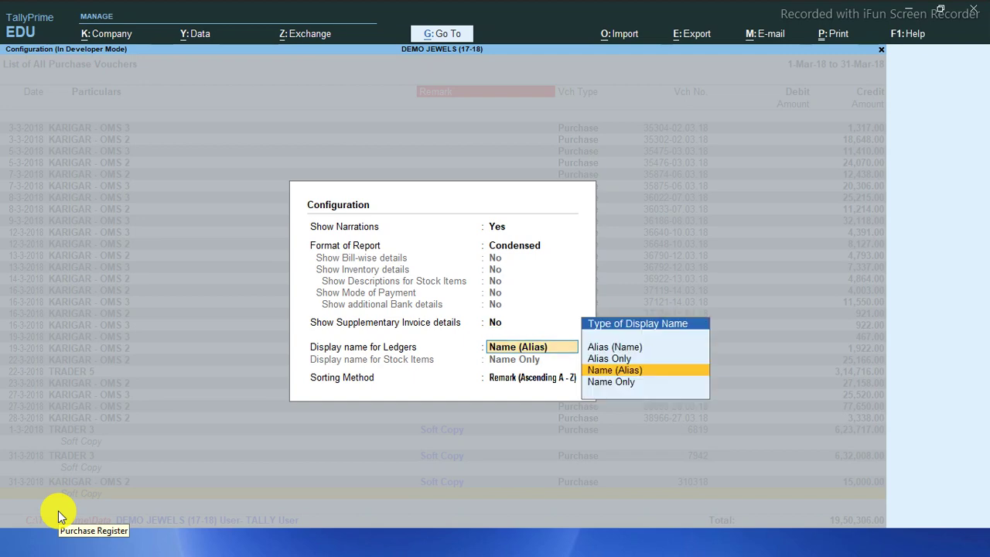
{"action": "key", "text": "Return"}
{"action": "key", "text": "Down"}
{"action": "key", "text": "Return"}
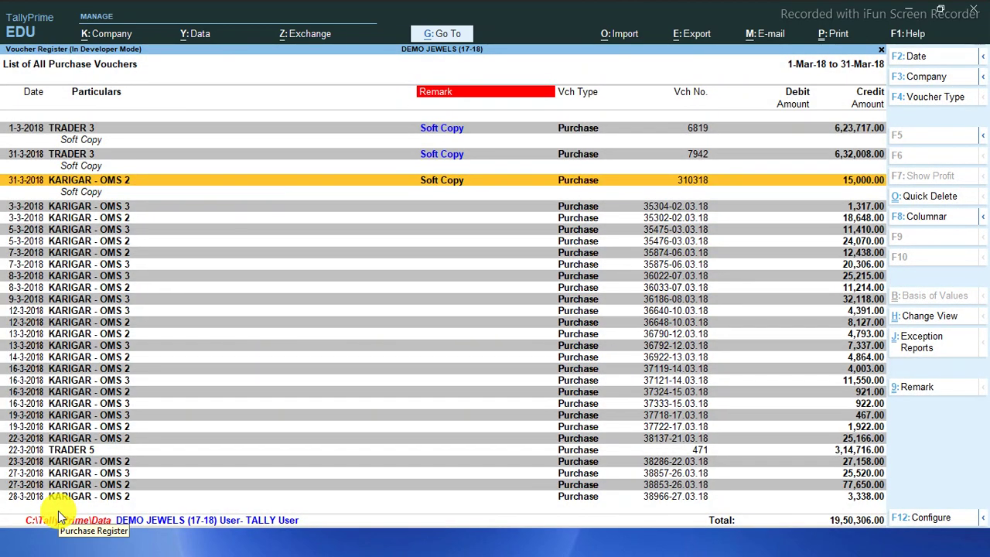
- Close the sorted list and reopen the March 2018 purchase vouchers in default order and condensed form
{"action": "key", "text": "Up"}
{"action": "key", "text": "Up"}
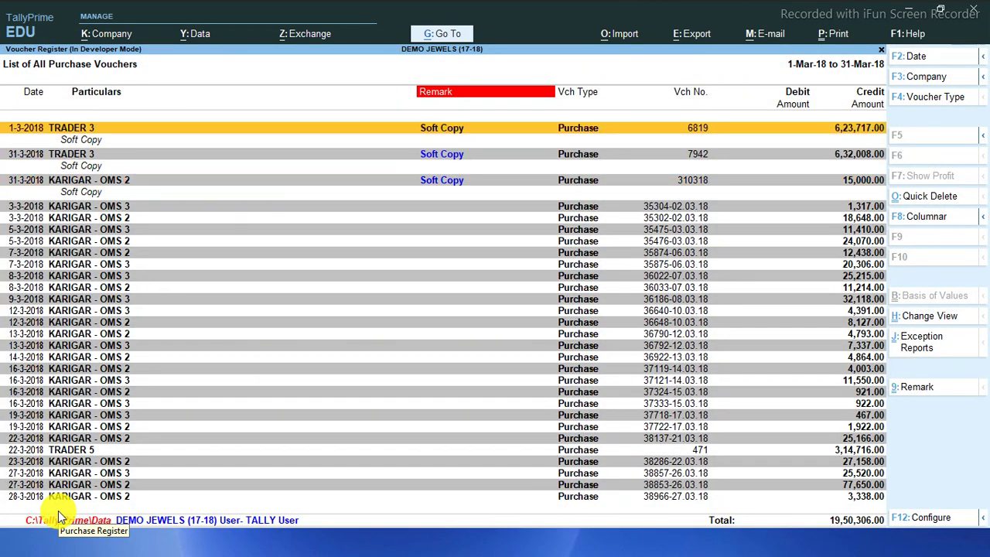
{"action": "key", "text": "Escape"}
{"action": "key", "text": "Return"}
{"action": "key", "text": "alt+f5"}
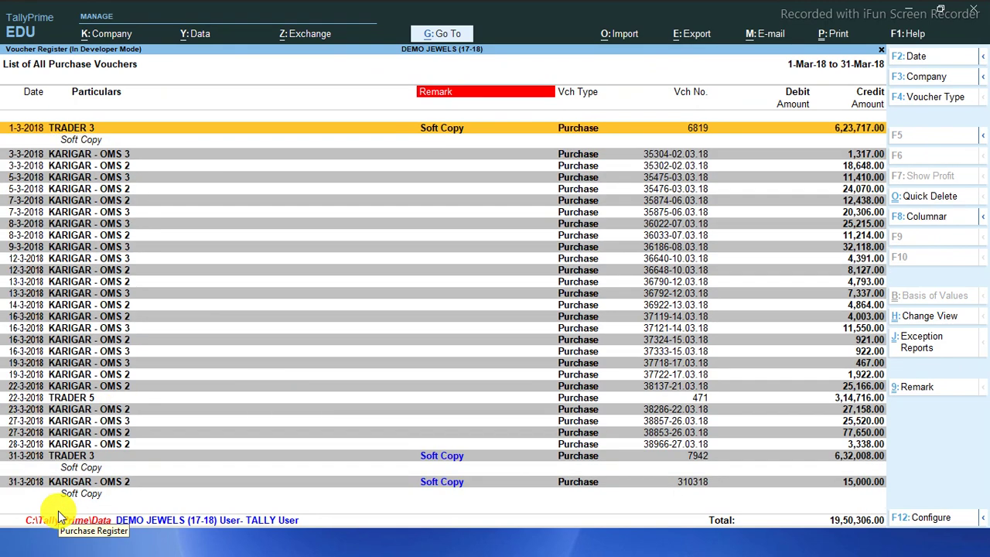
- Filter the purchase vouchers to those whose Remark is EMPTY
{"action": "key", "text": "alt"}
{"action": "key", "text": "alt+f12"}
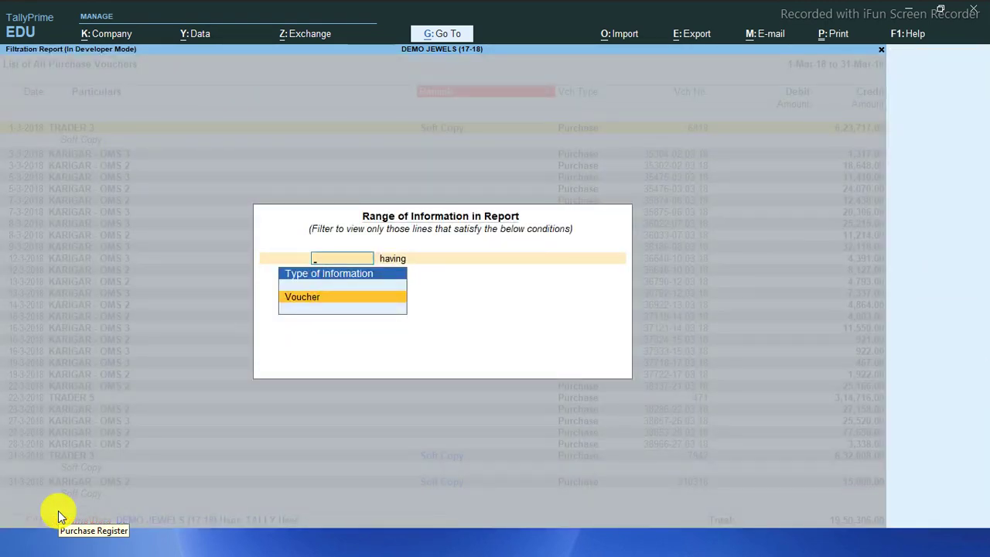
{"action": "key", "text": "Return"}
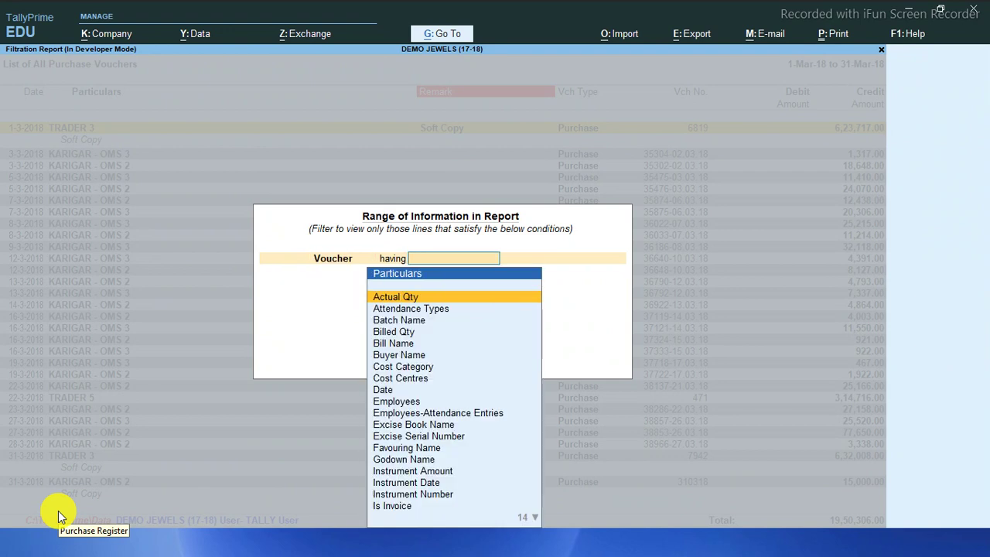
{"action": "type", "text": "re"}
{"action": "key", "text": "Down"}
{"action": "key", "text": "Down"}
{"action": "key", "text": "Return"}
{"action": "key", "text": "Return"}
{"action": "key", "text": "Return"}
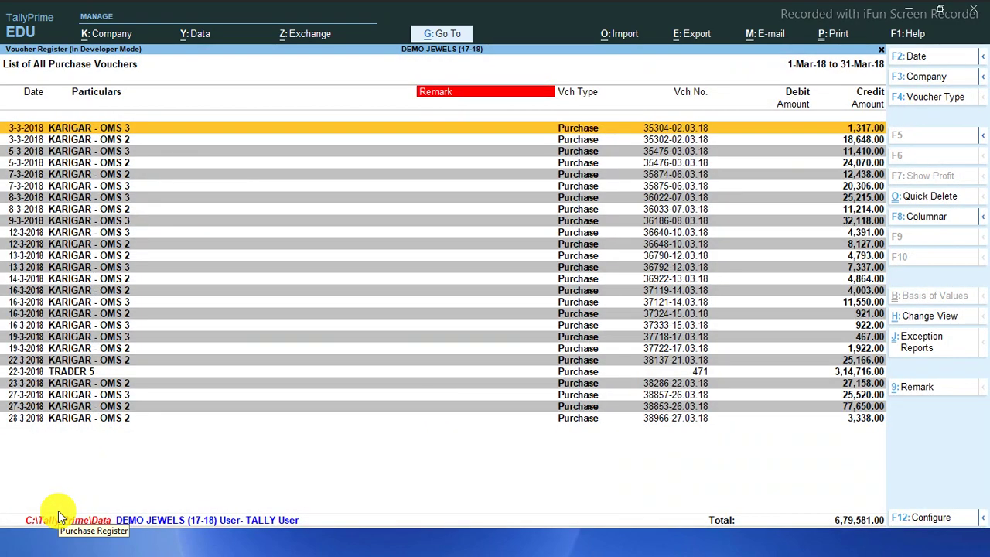
- Change the voucher filter to show only those whose Remark is NON-EMPTY
{"action": "key", "text": "alt+F12"}
{"action": "key", "text": "Return"}
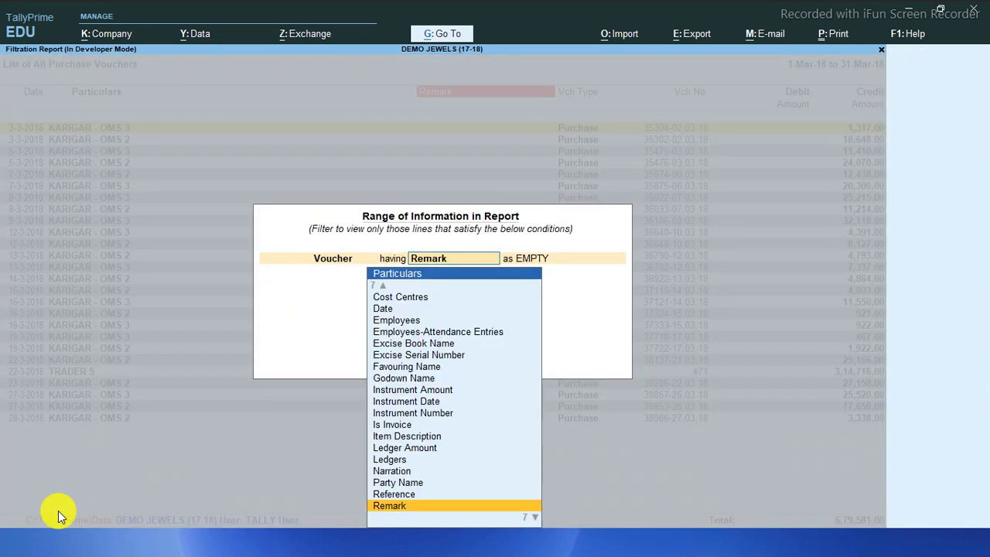
{"action": "key", "text": "Return"}
{"action": "key", "text": "Down"}
{"action": "key", "text": "Return"}
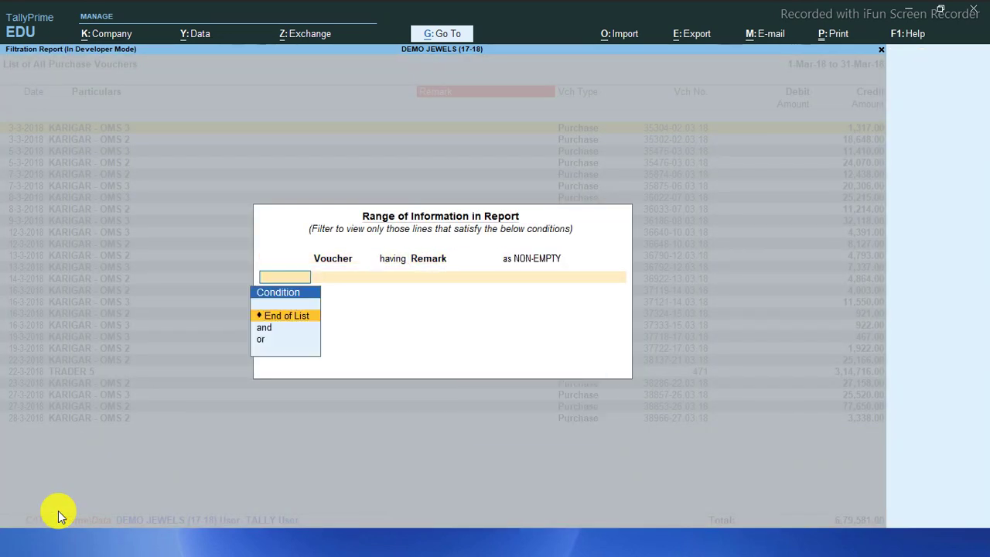
{"action": "key", "text": "Return"}
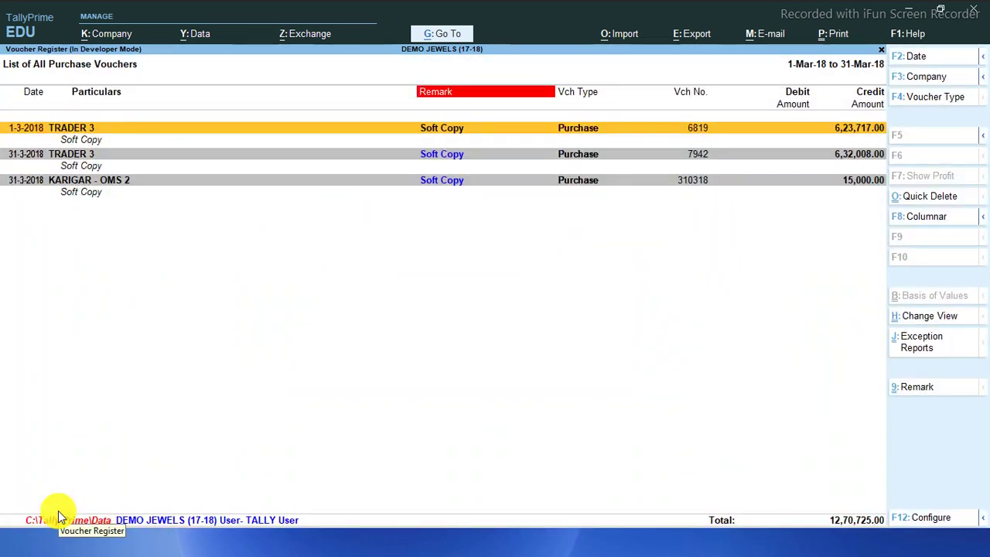
- Leave the filtered voucher list and the purchase register, returning to the Account Books menu
{"action": "key", "text": "Escape"}
{"action": "key", "text": "Escape"}
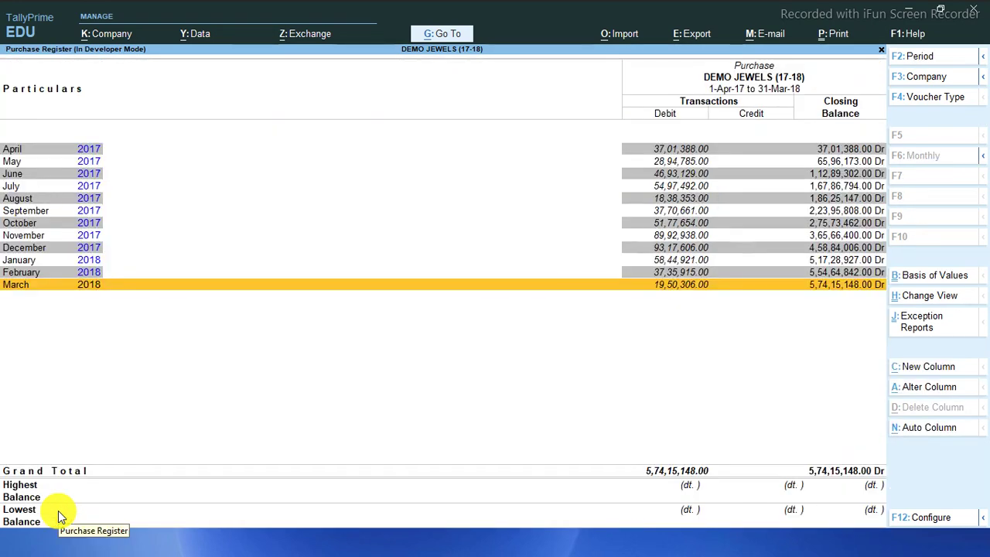
{"action": "key", "text": "Escape"}
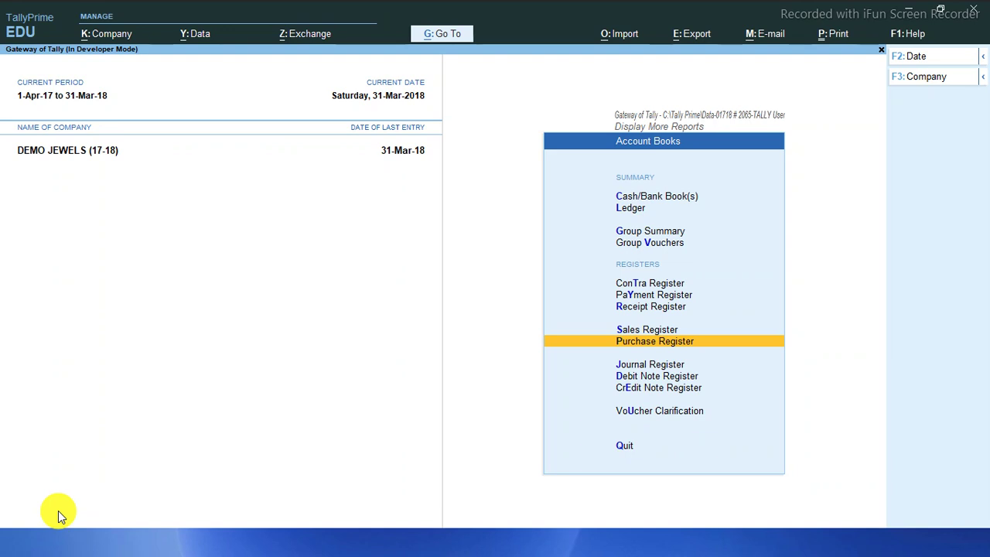